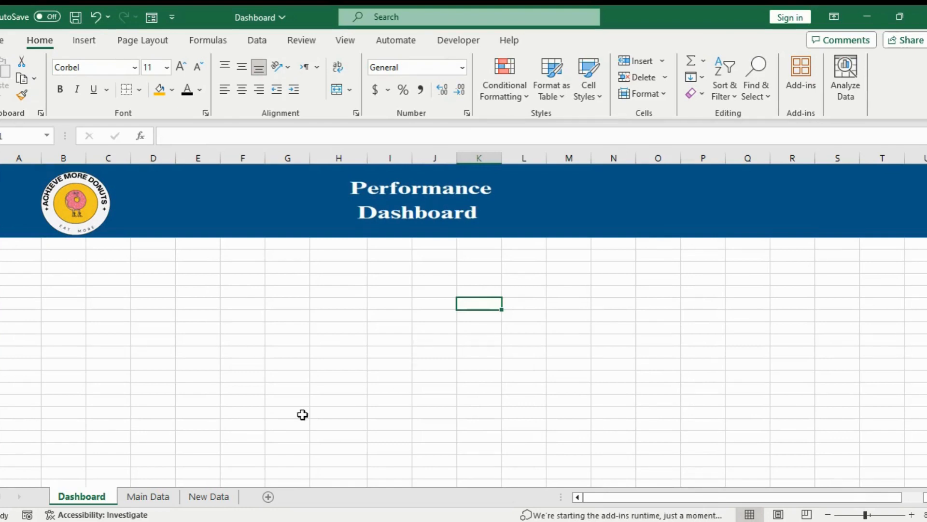
click(303, 278)
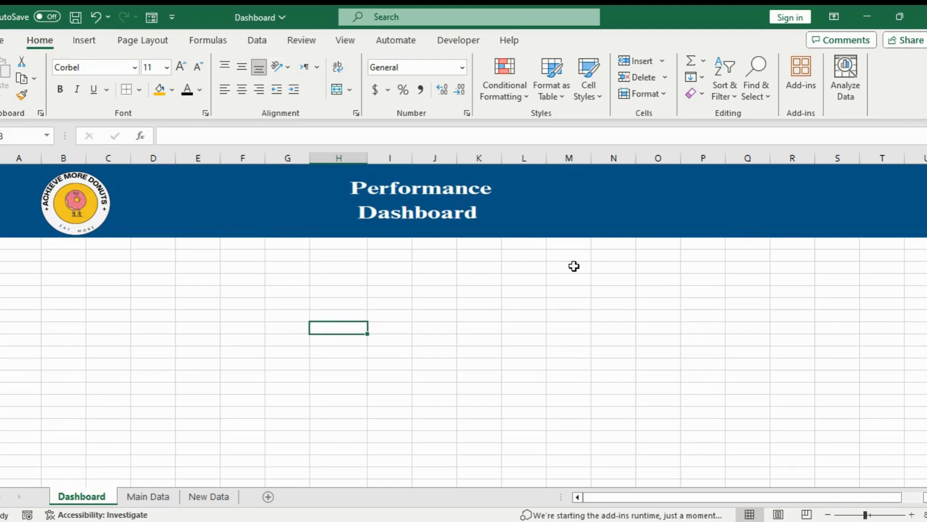
click(873, 515)
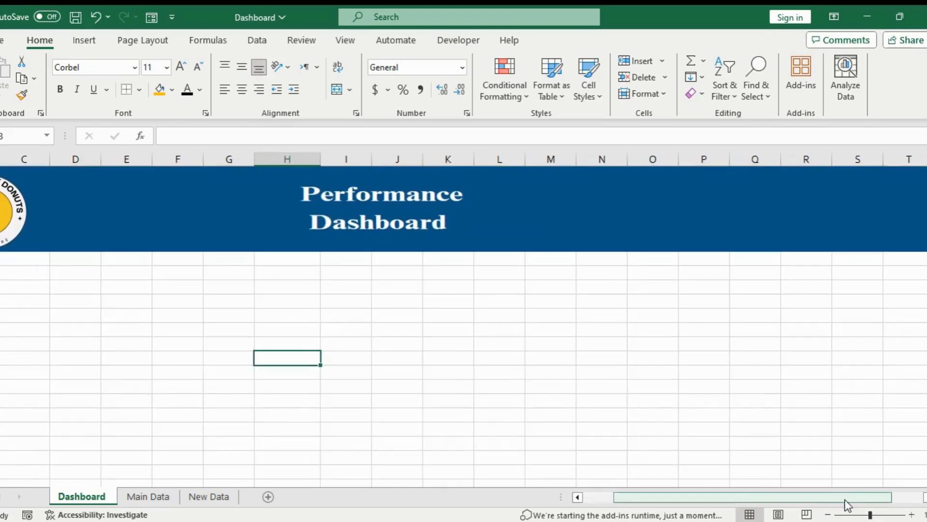
drag(845, 500, 785, 500)
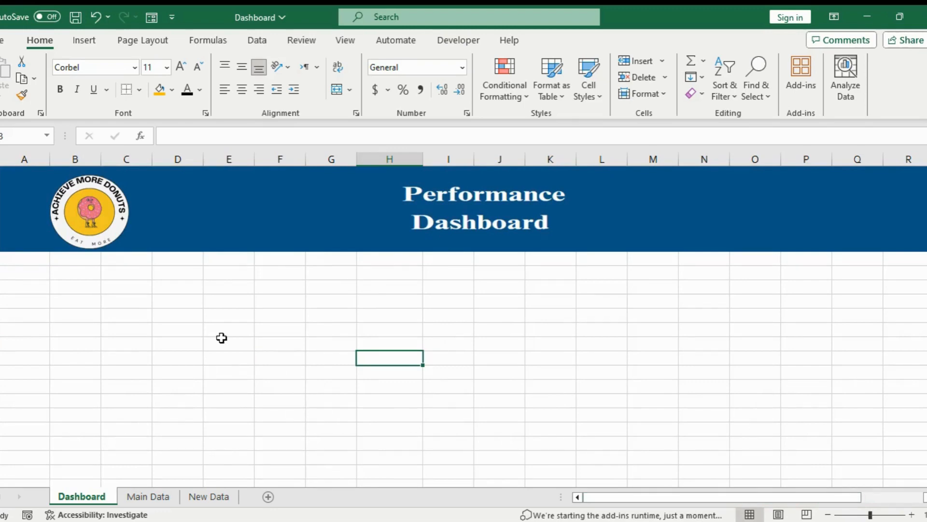
- Convert the data range A1:G596 on the Main Data sheet into a table with headers
click(147, 498)
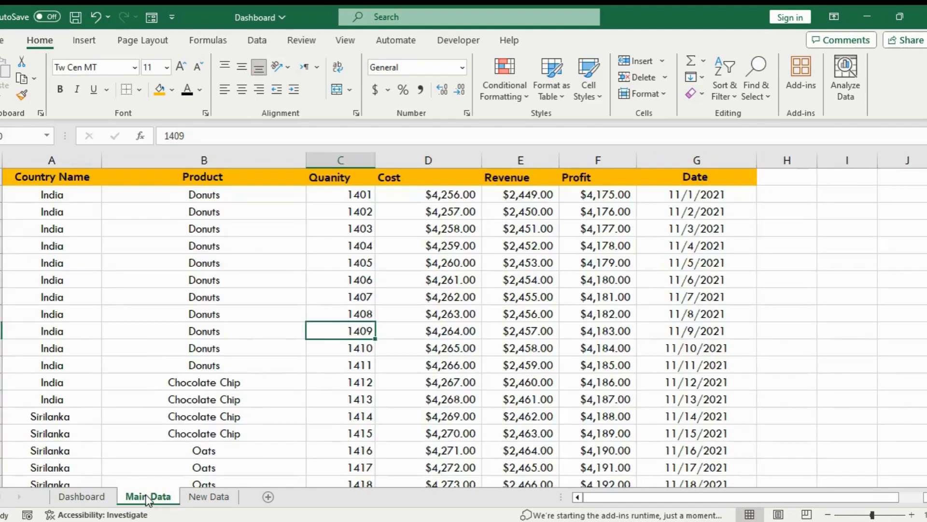
click(389, 226)
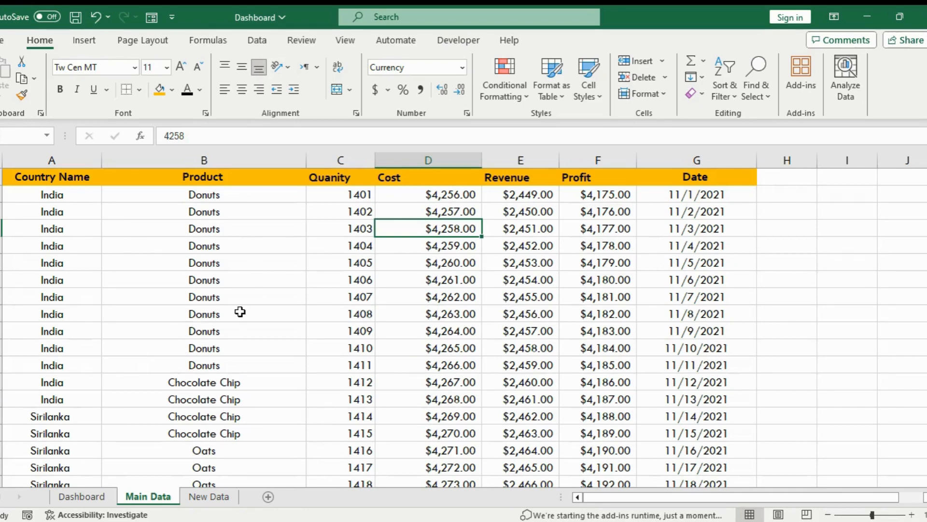
click(125, 264)
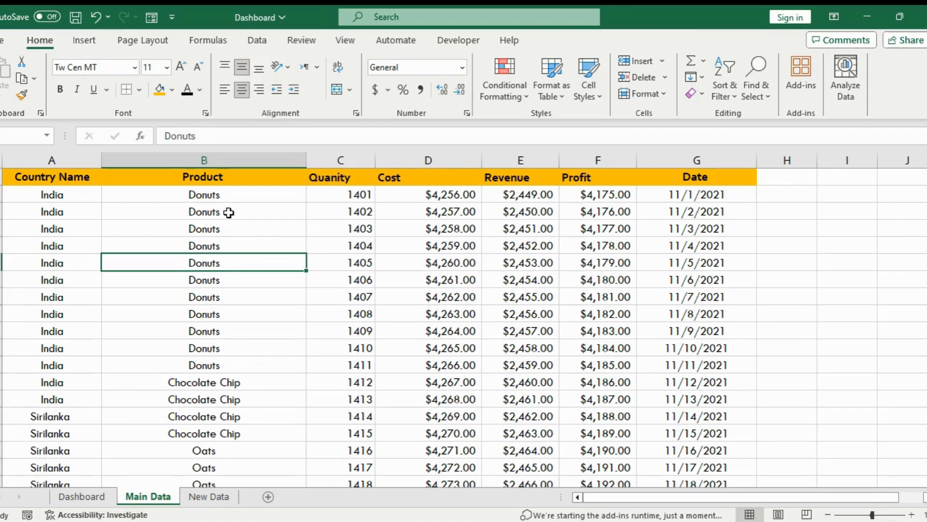
click(85, 41)
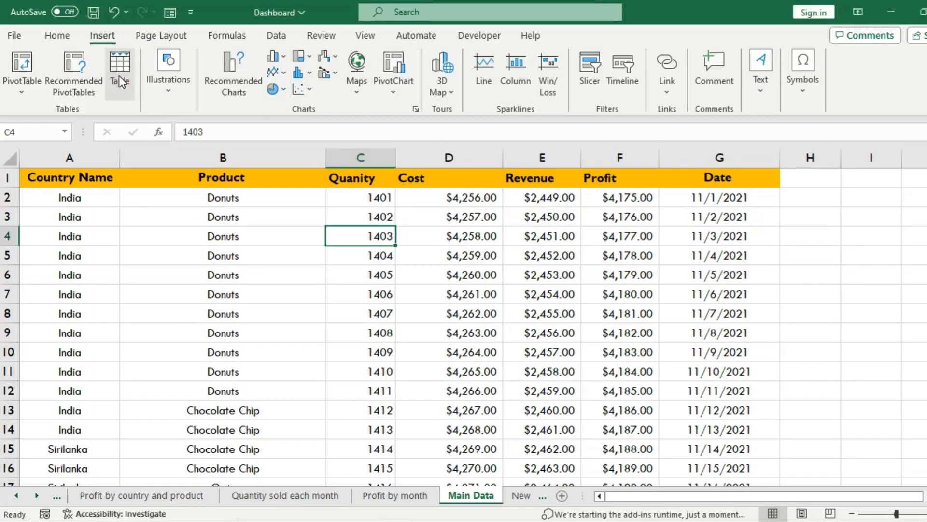
click(119, 71)
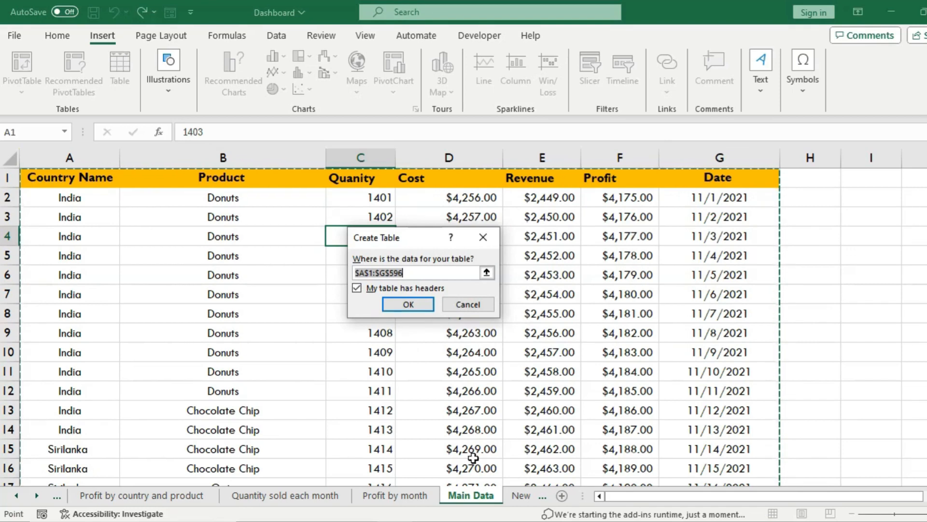
click(408, 304)
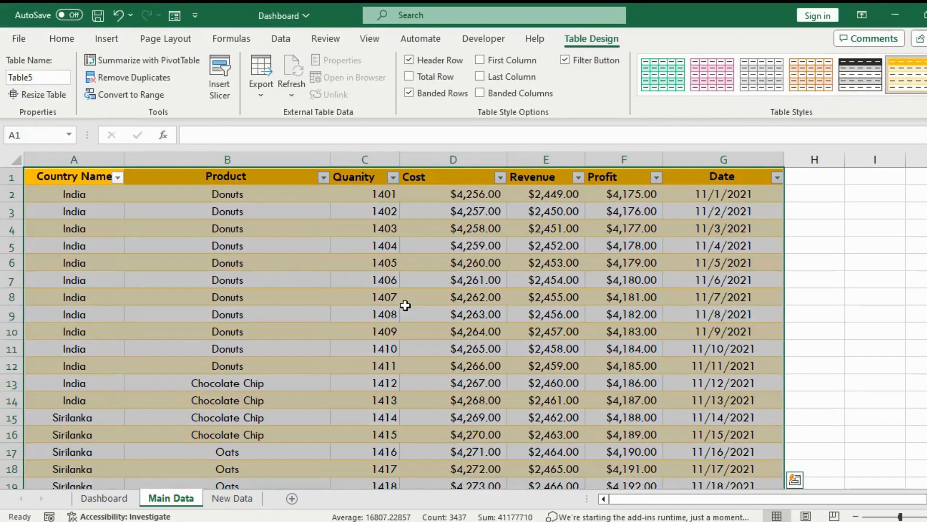
click(405, 308)
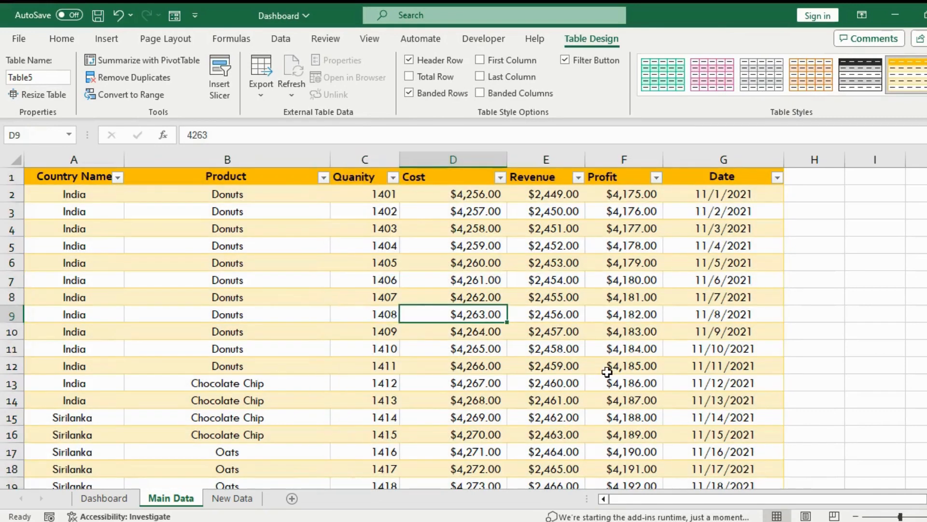
- Insert a PivotTable based on the Main Data table, placed on a new worksheet
click(193, 280)
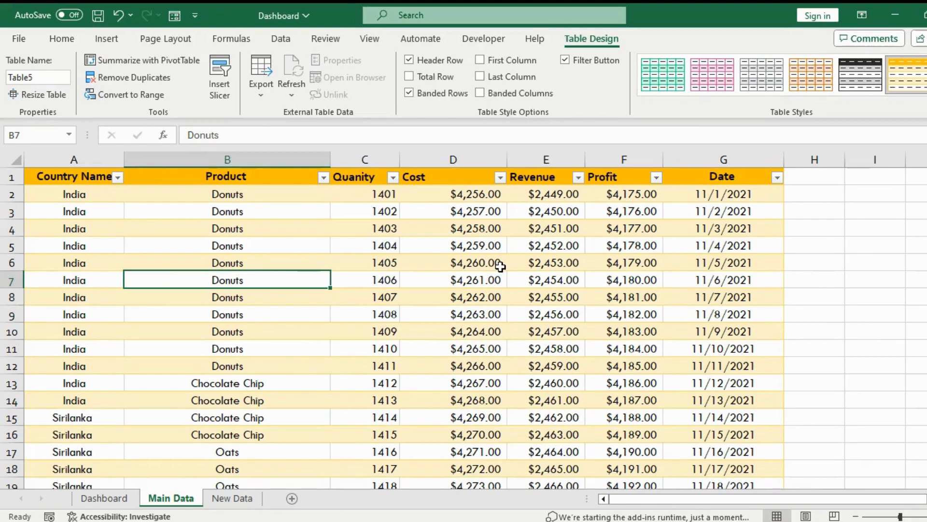
click(106, 42)
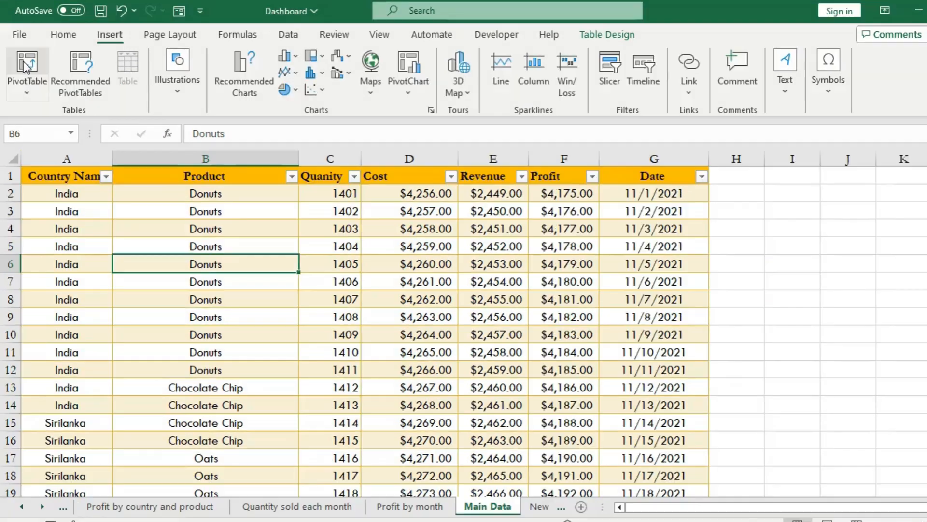
click(26, 66)
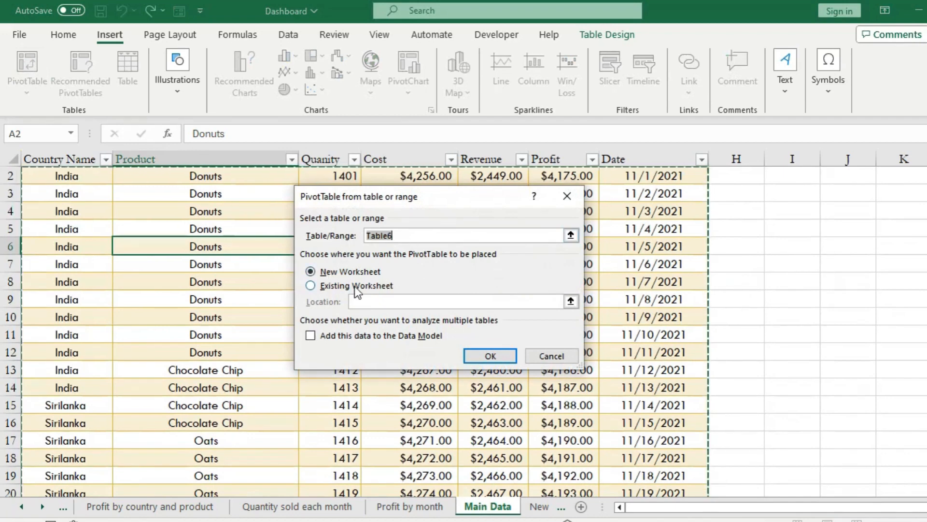
click(474, 356)
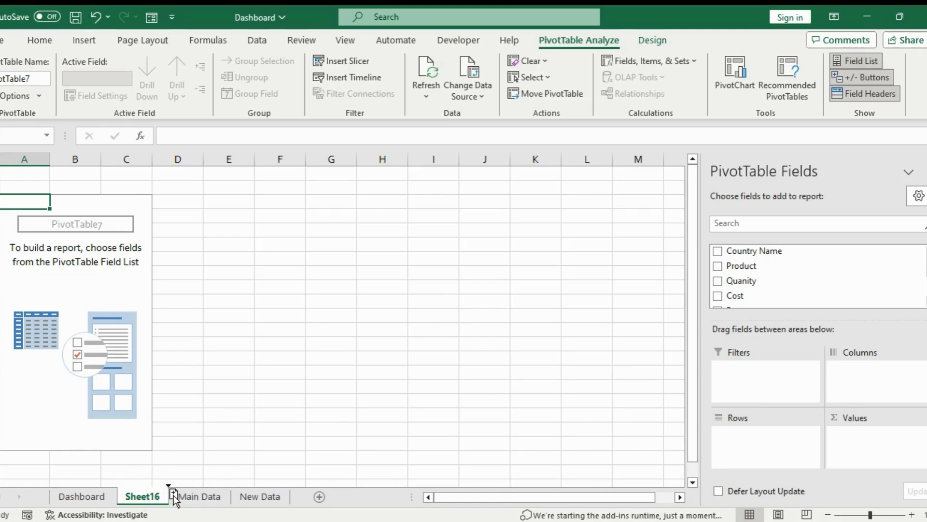
- Make two copies of the new, empty PivotTable worksheet beside the original
drag(173, 495, 169, 495)
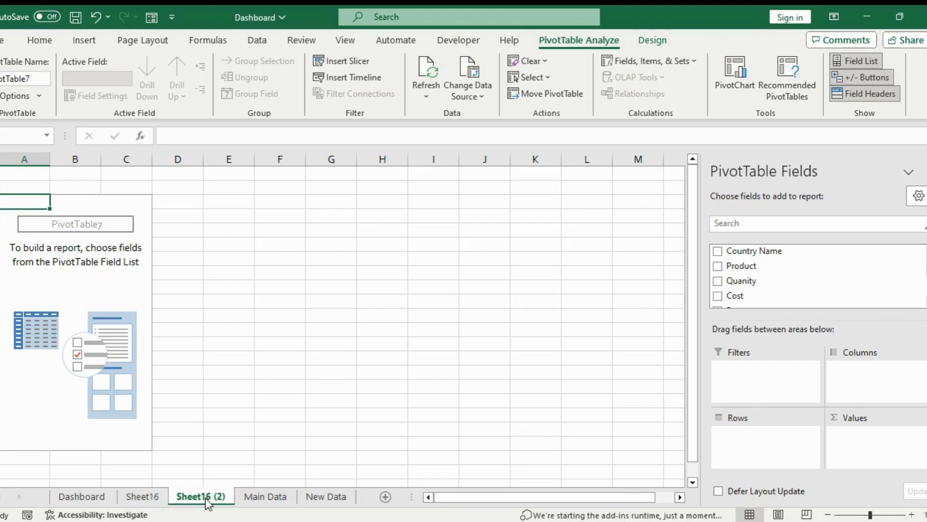
drag(205, 497, 236, 494)
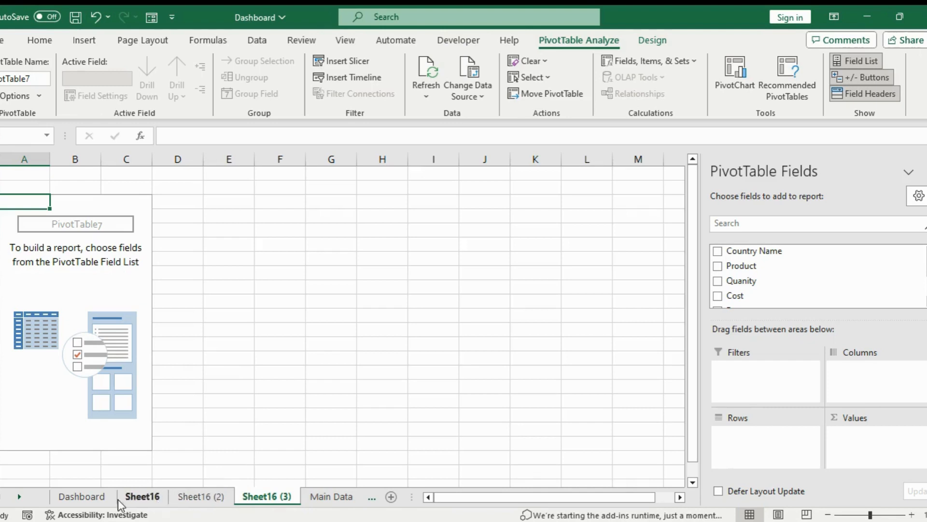
- Rename the original PivotTable sheet, Sheet16, as "Profit by country and product"
click(157, 499)
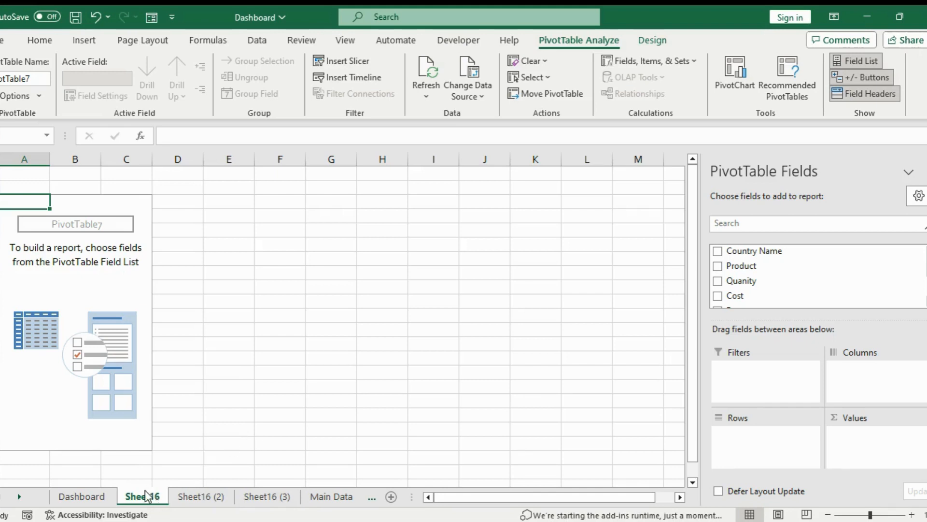
right_click(147, 497)
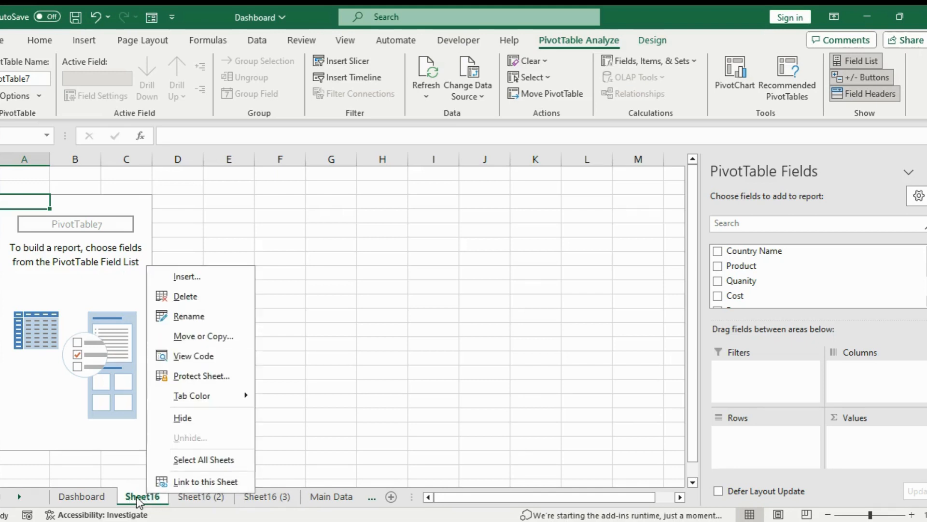
click(192, 320)
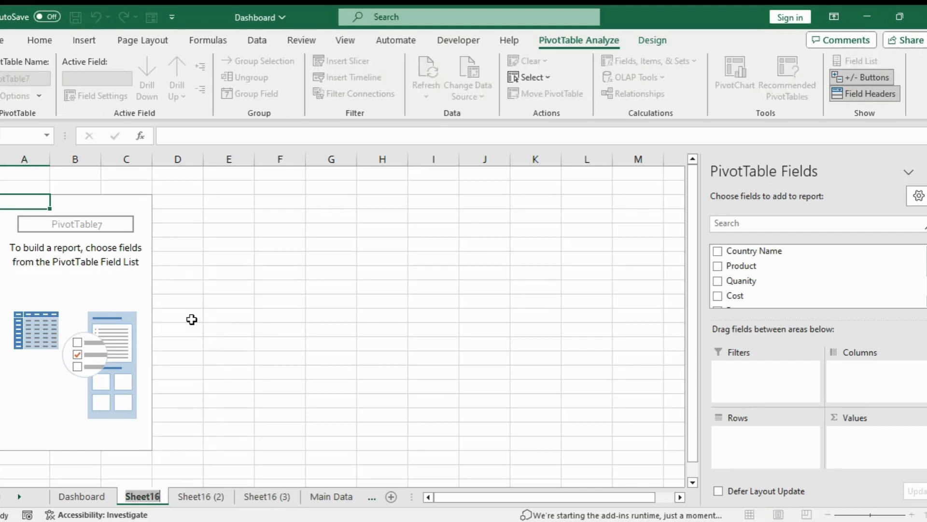
text(Pro)
text(fit)
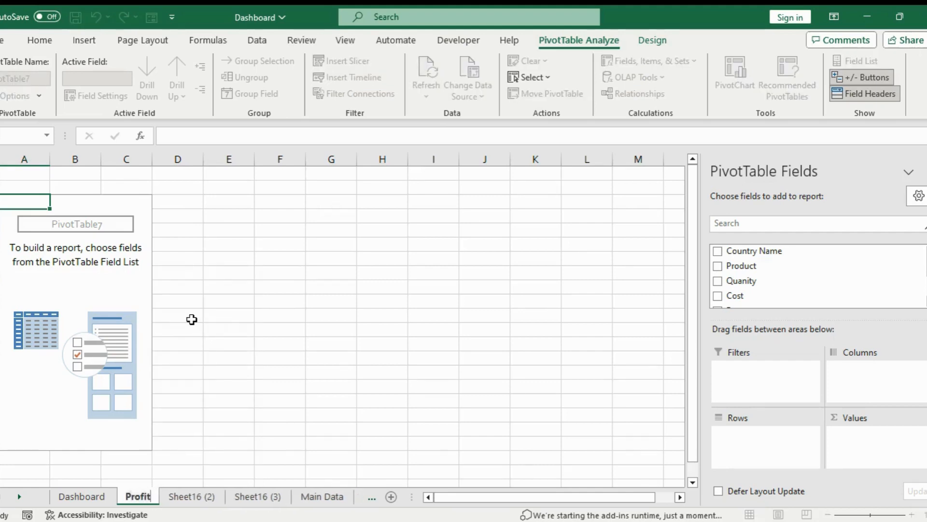
text( by country)
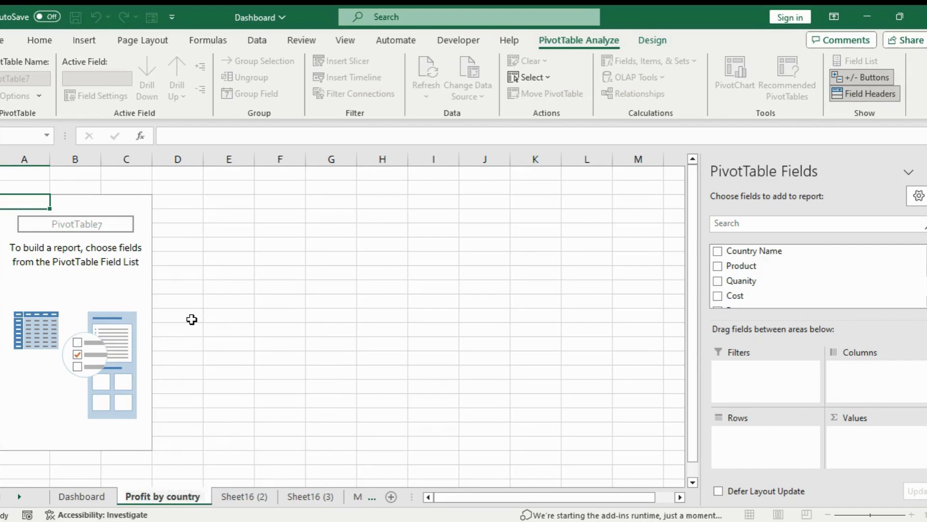
text( and prod)
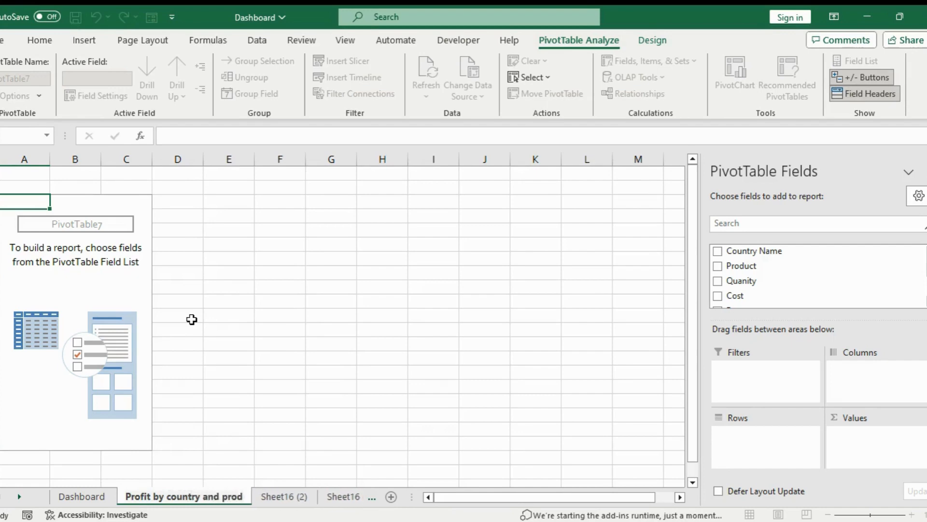
text(uct)
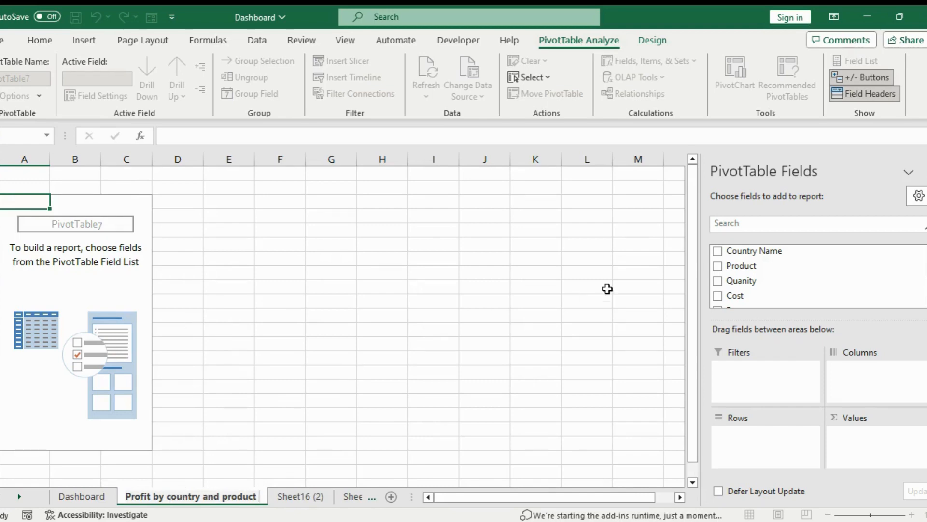
click(595, 342)
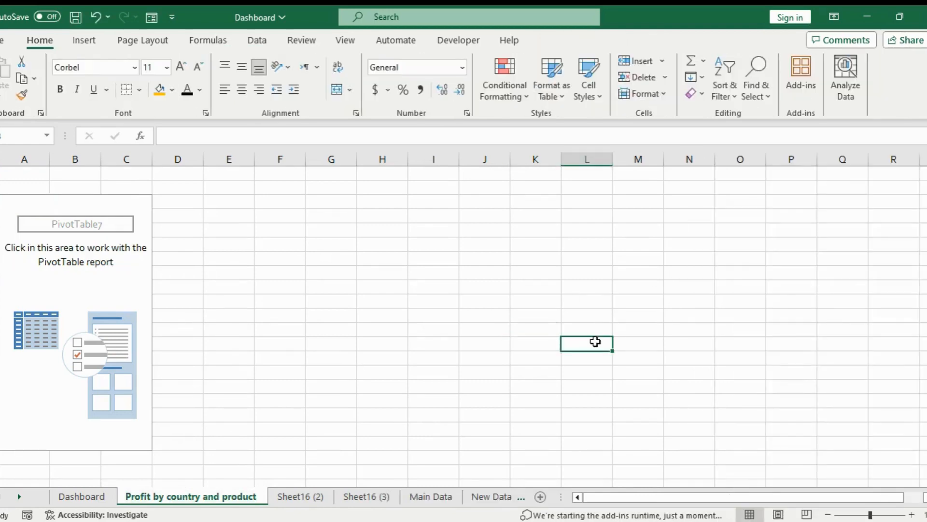
- Build the PivotTable with Country Name as rows, Product as columns and the sum of Profit as values
click(122, 274)
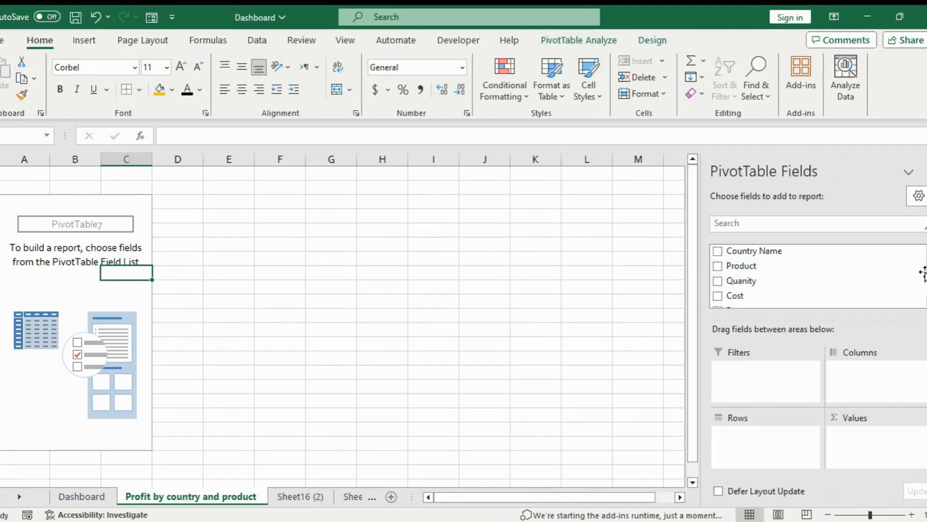
scroll(923, 271, down, 3)
scroll(923, 276, up, 3)
drag(724, 251, 758, 445)
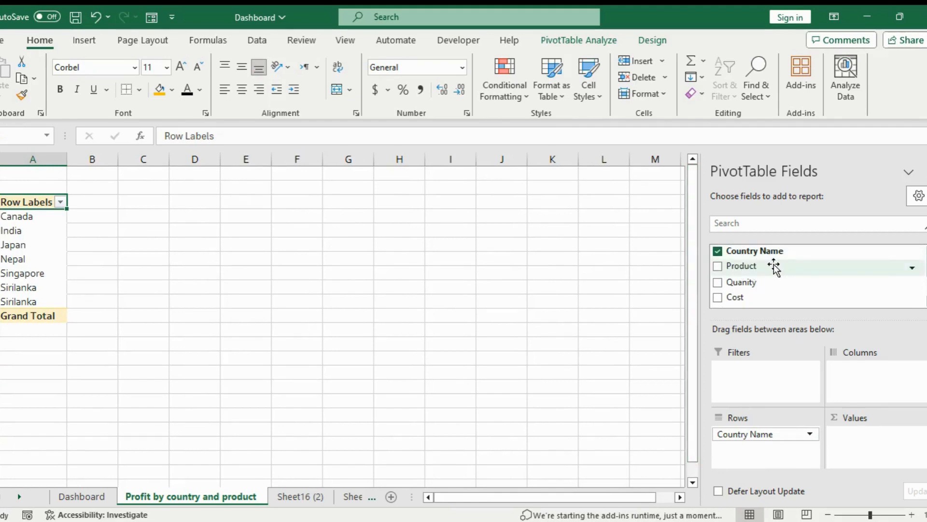
drag(742, 267, 853, 384)
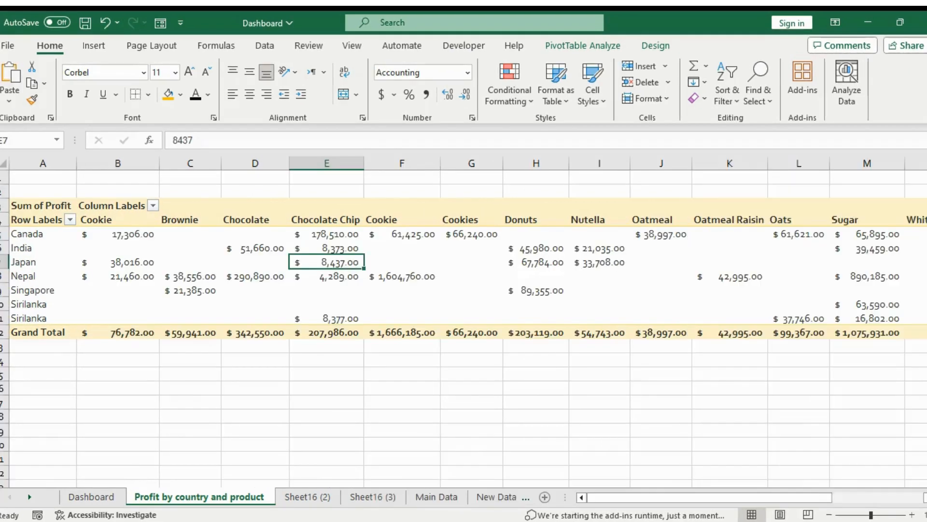
- Format the PivotTable's profit amounts to show dollars without decimal places
drag(727, 498, 680, 500)
drag(107, 233, 869, 336)
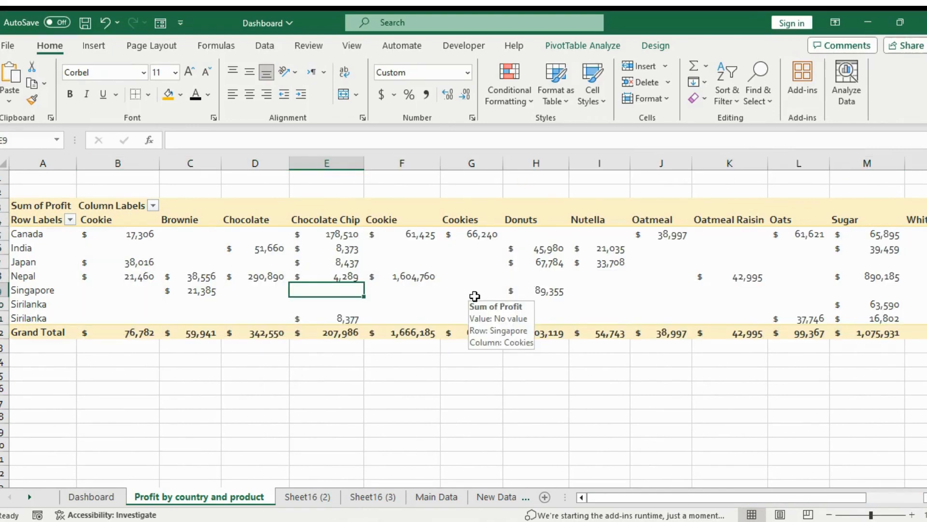
- Insert a Stacked Column PivotChart from the profit PivotTable and move it slightly upward on the sheet
click(586, 51)
click(586, 50)
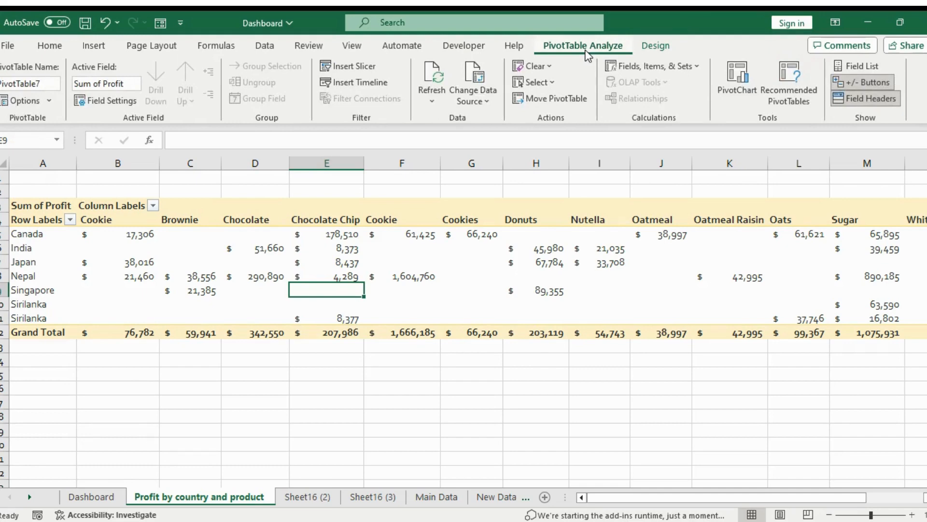
click(743, 78)
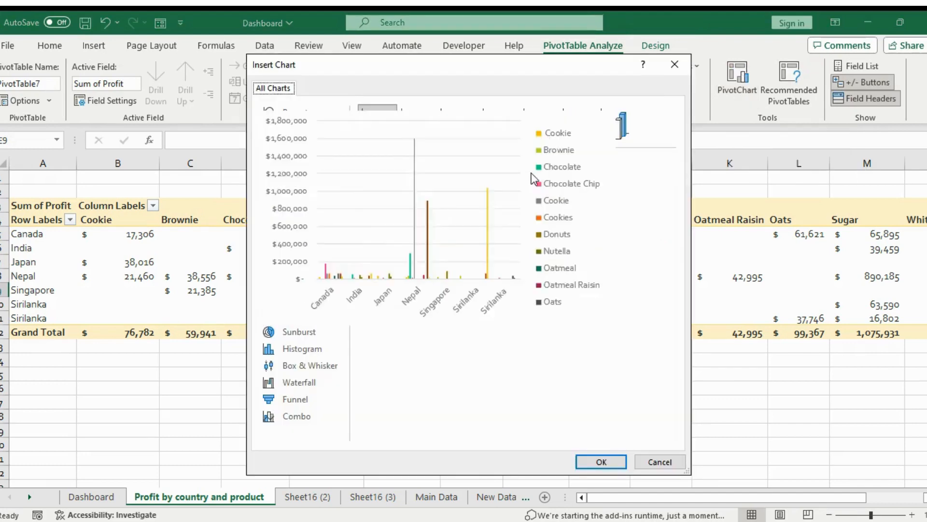
click(416, 127)
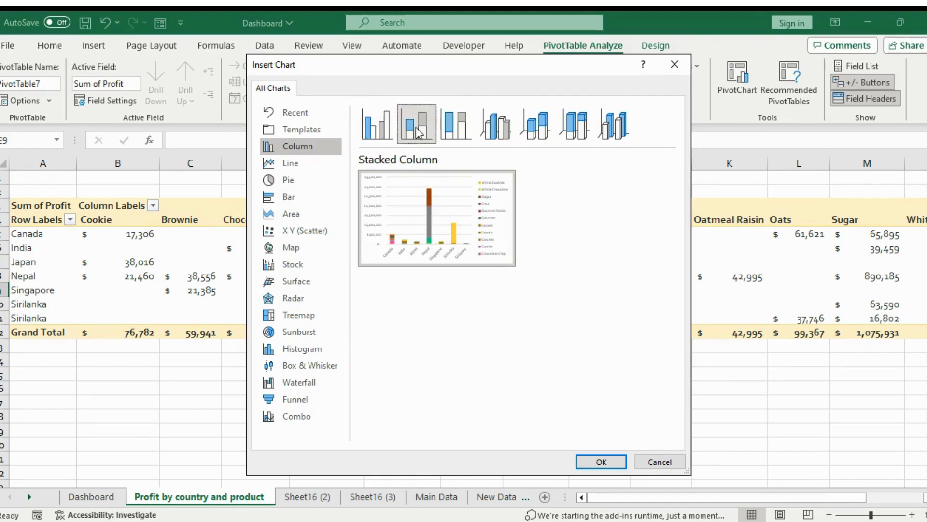
click(601, 461)
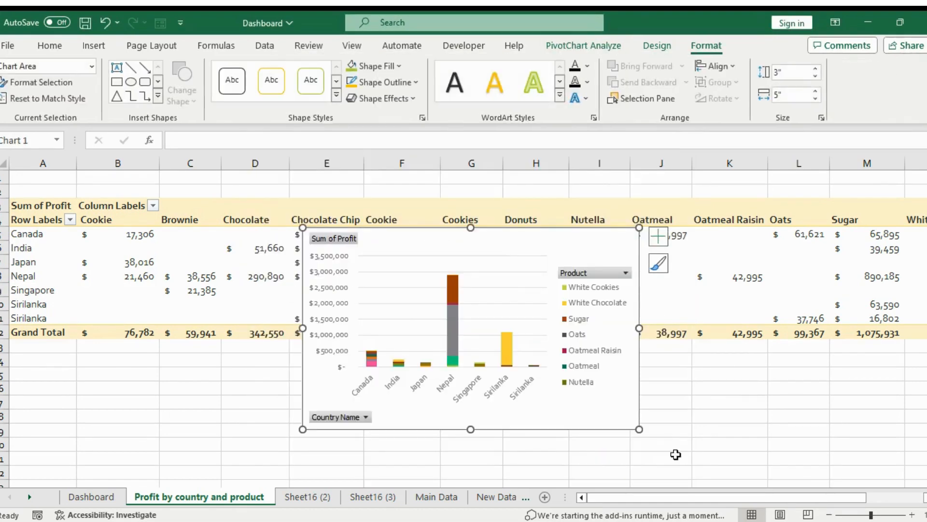
scroll(551, 287, up, 2)
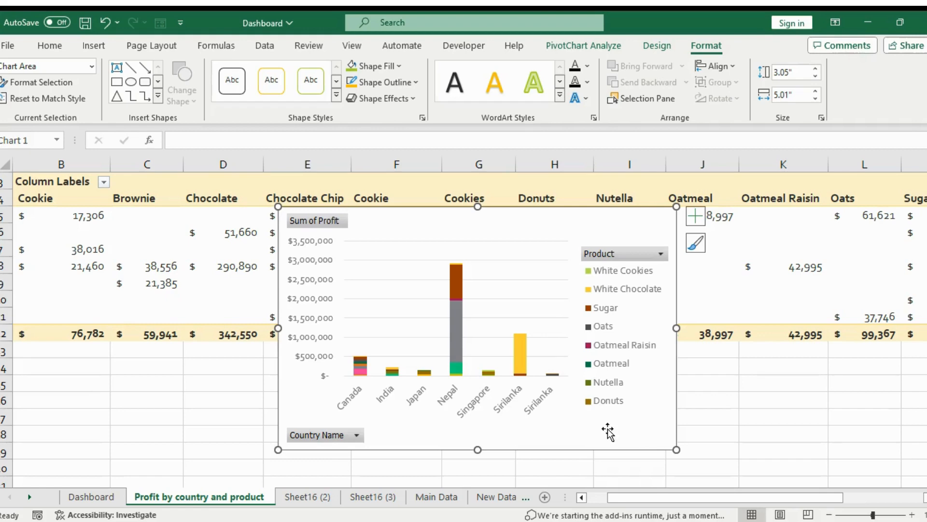
drag(631, 221, 631, 189)
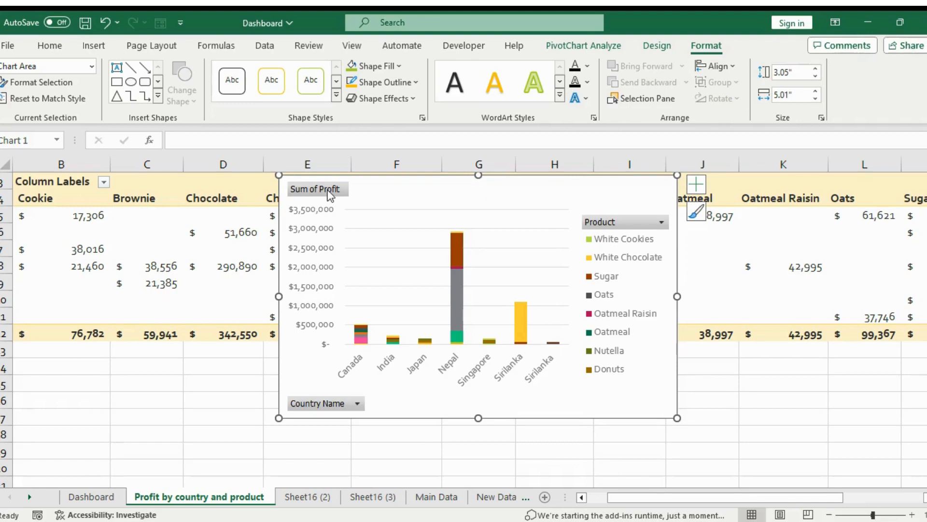
- Add a title above the stacked column PivotChart reading "Profit by country and product"
click(665, 49)
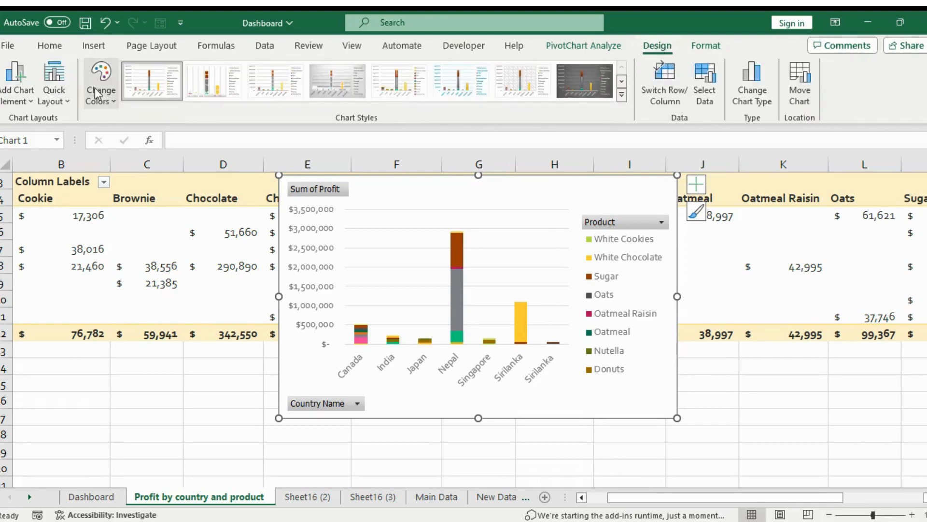
click(16, 86)
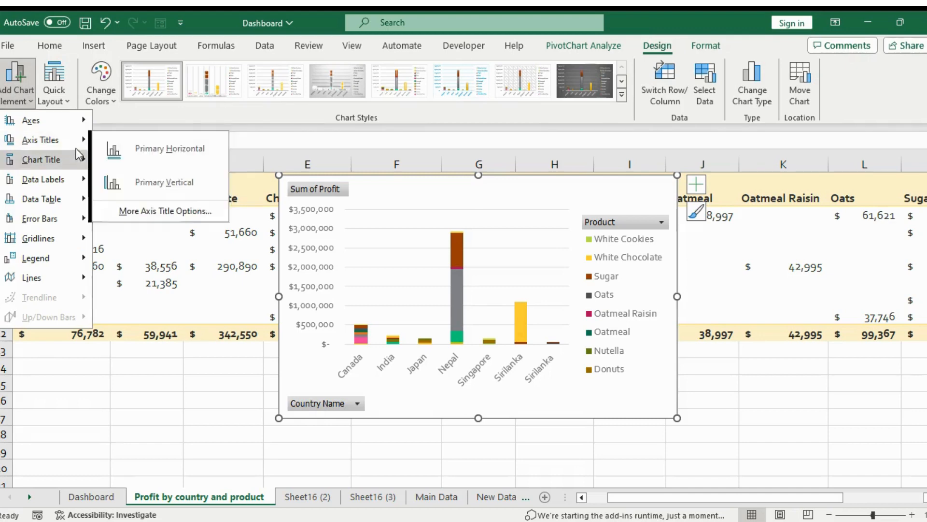
mouse_move(62, 158)
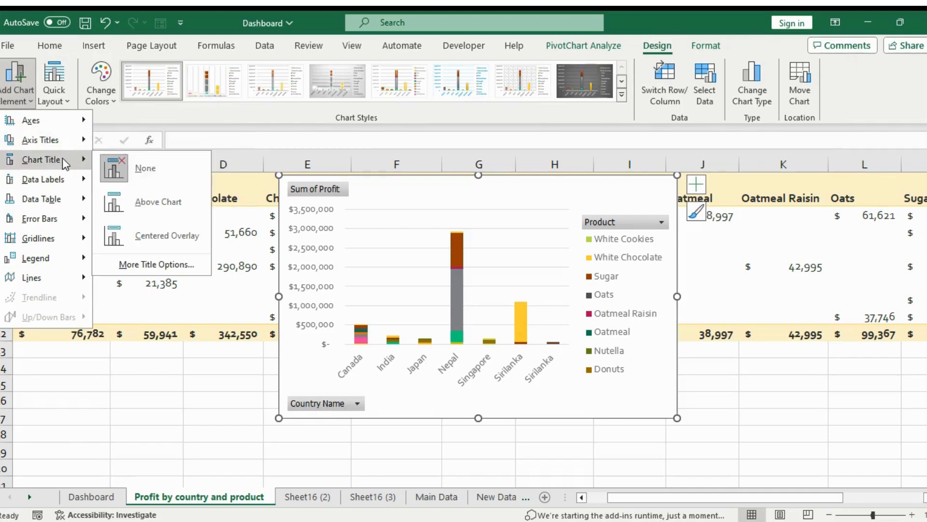
click(132, 201)
double_click(492, 219)
click(492, 220)
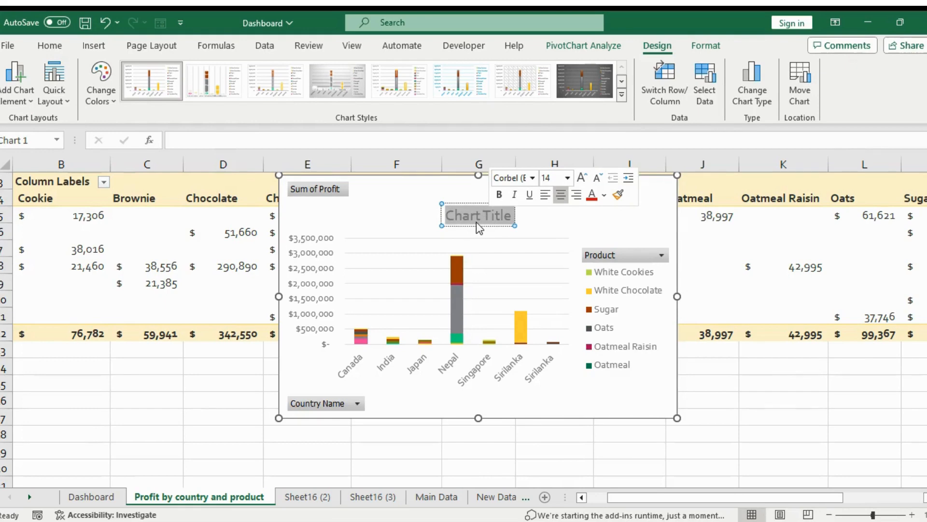
text(Profit)
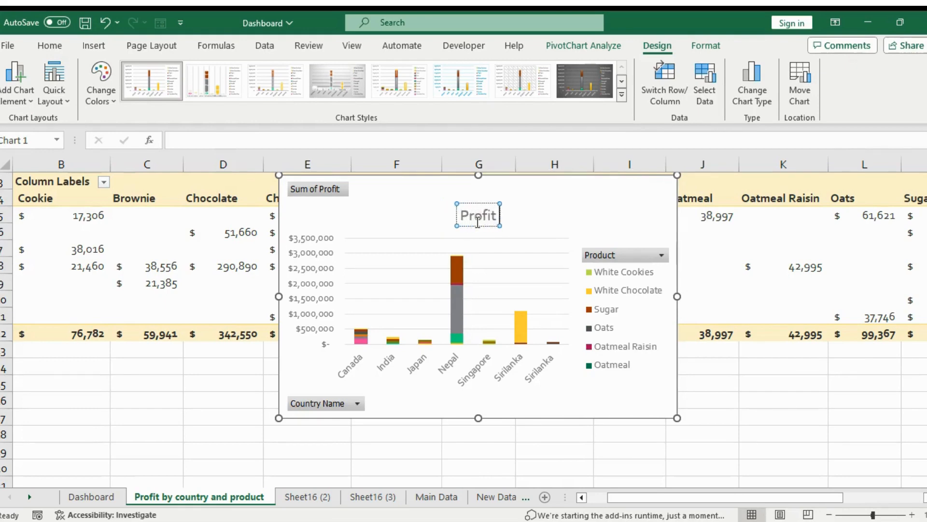
text( by coun)
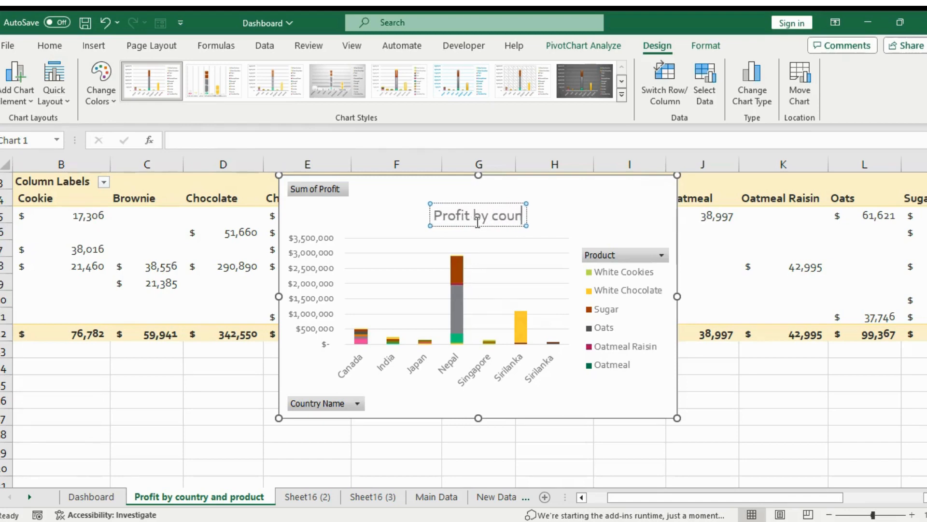
text(try and p)
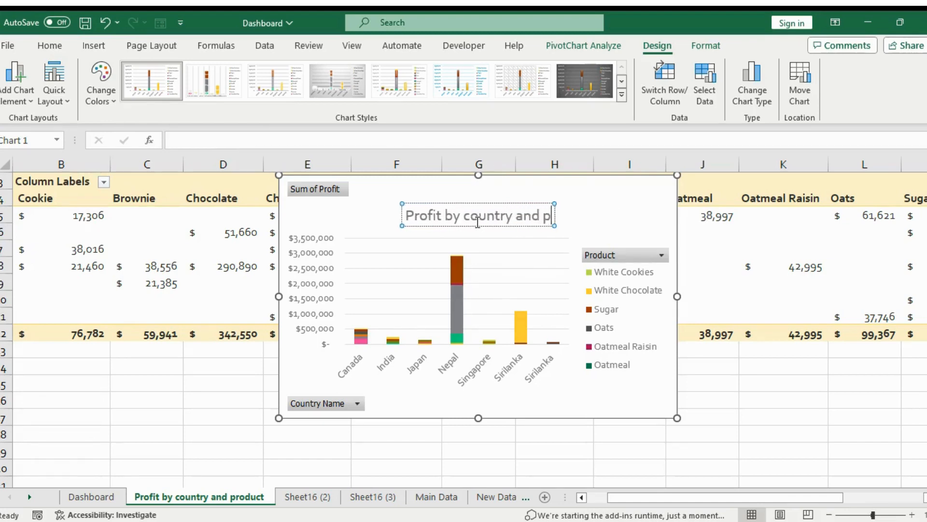
text(roduct)
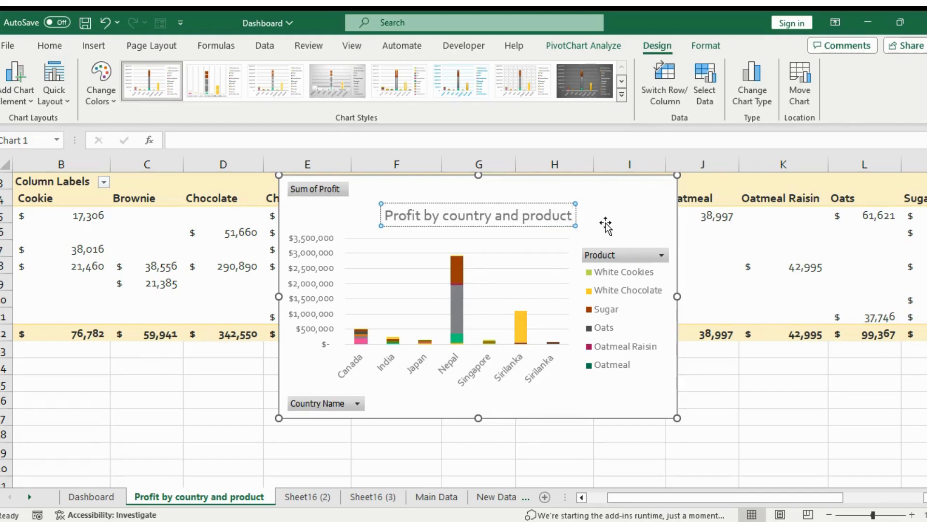
- Hide all field buttons on the profit PivotChart
right_click(604, 258)
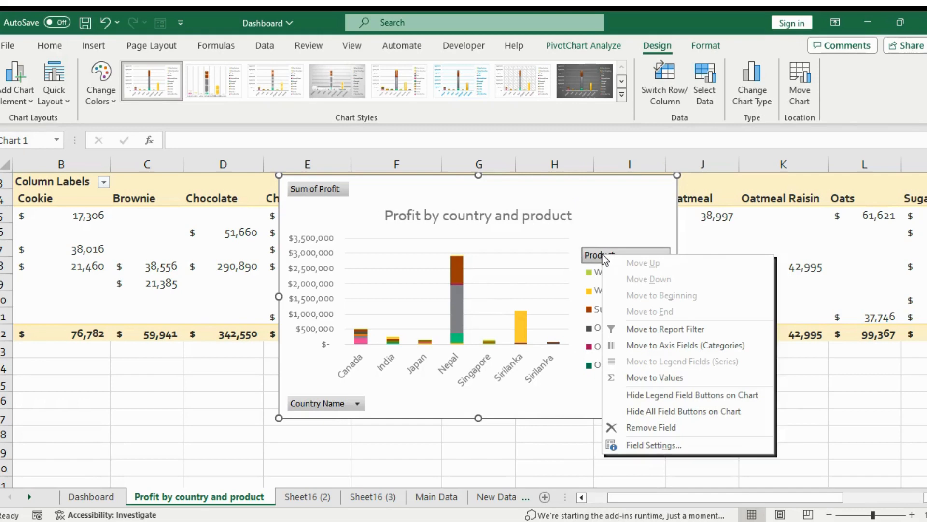
click(605, 255)
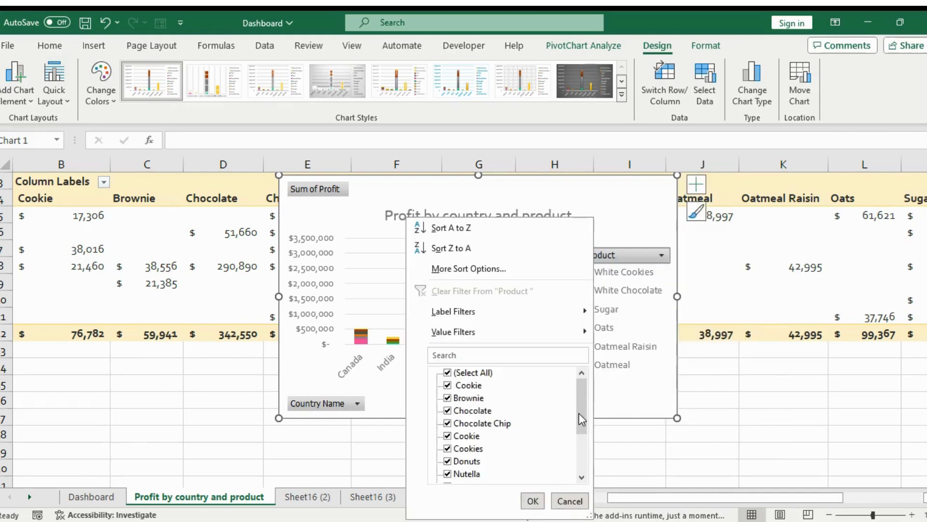
drag(578, 413, 578, 391)
click(637, 225)
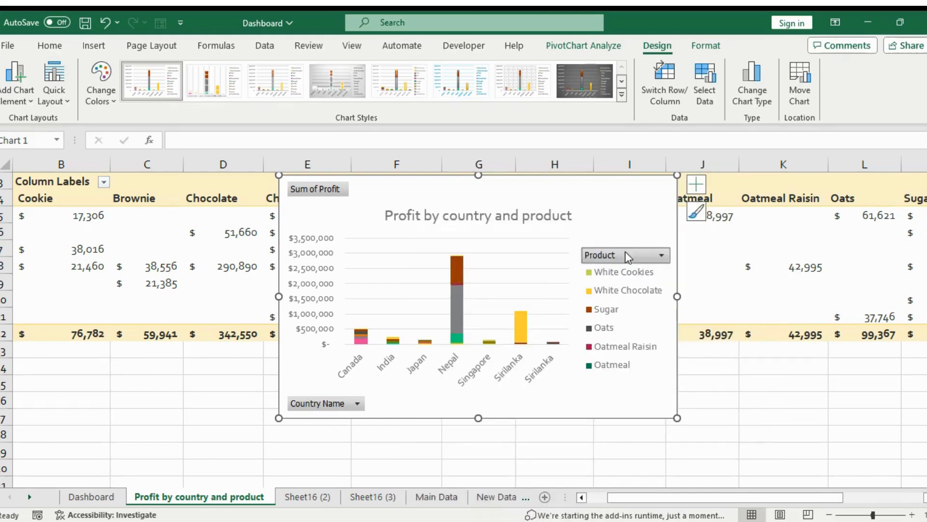
right_click(627, 260)
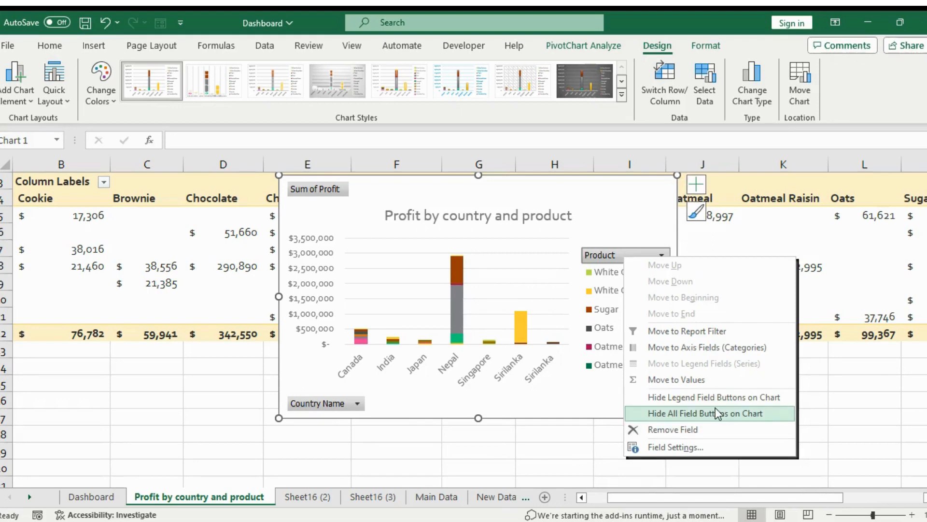
click(673, 417)
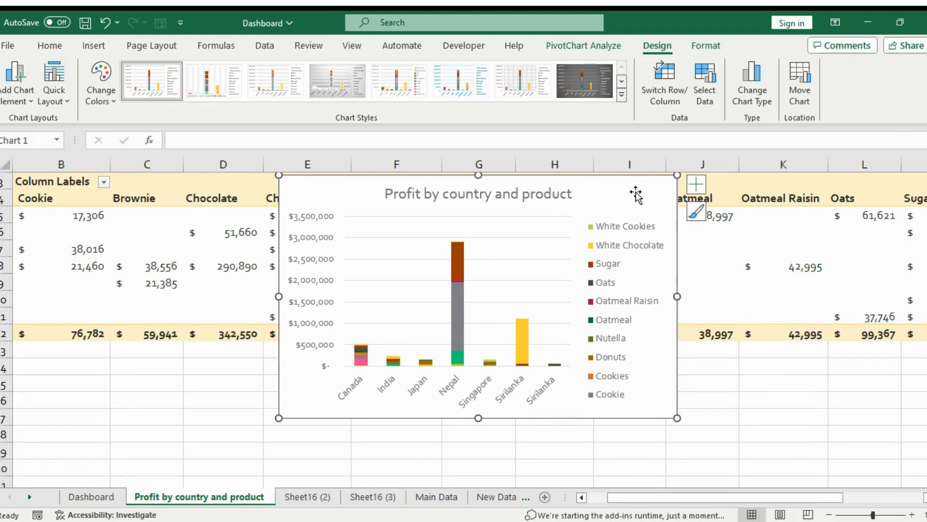
- Paste a copy of the profit PivotChart into the Dashboard sheet just below the title banner
click(111, 496)
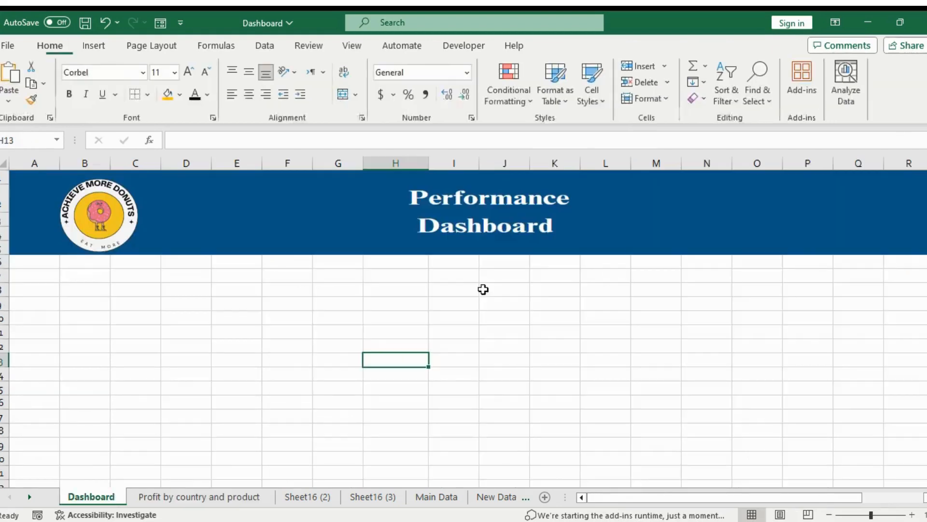
click(198, 262)
key(ctrl+v)
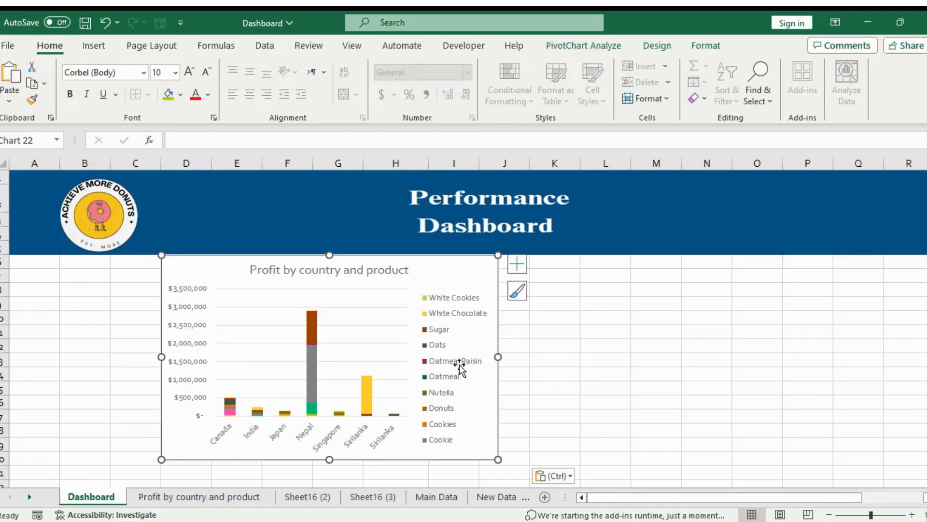
click(688, 315)
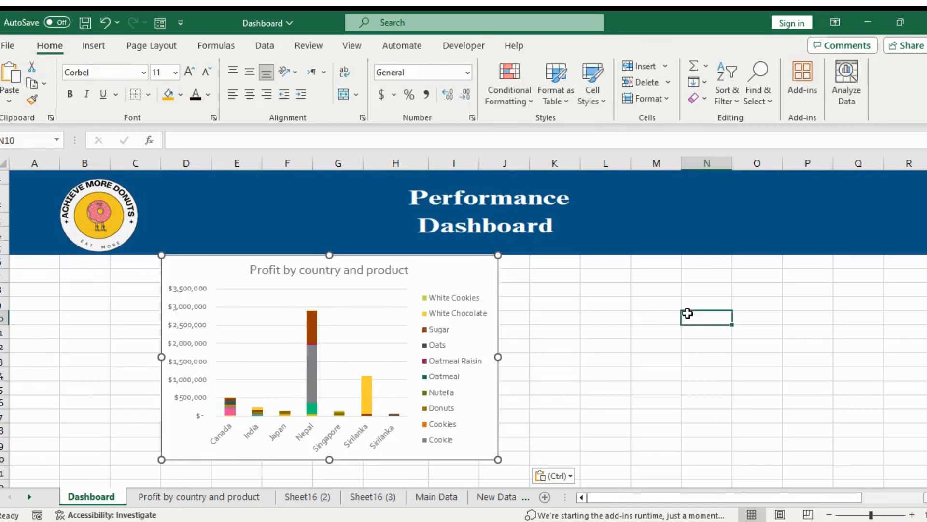
- Nudge the profit chart on the Dashboard sheet to sit under the banner and enlarge it slightly from its lower-right corner
click(468, 271)
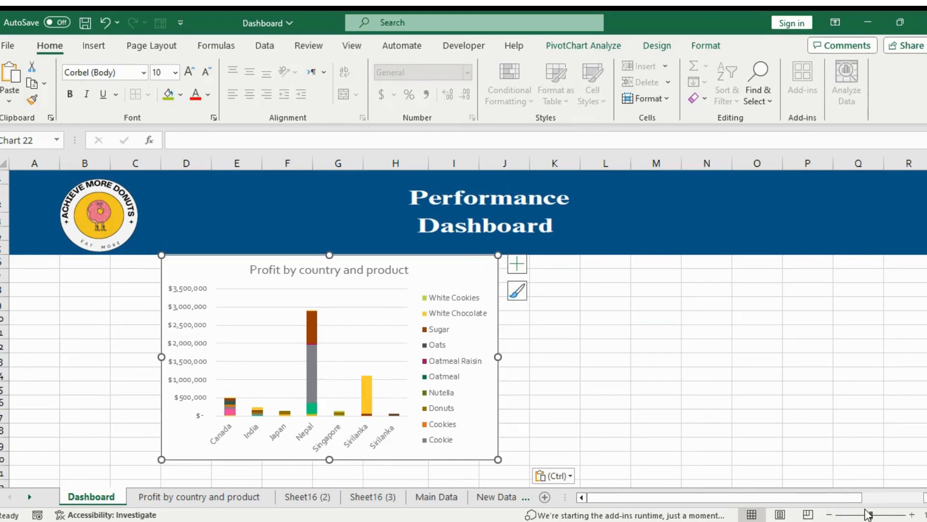
drag(874, 517, 869, 515)
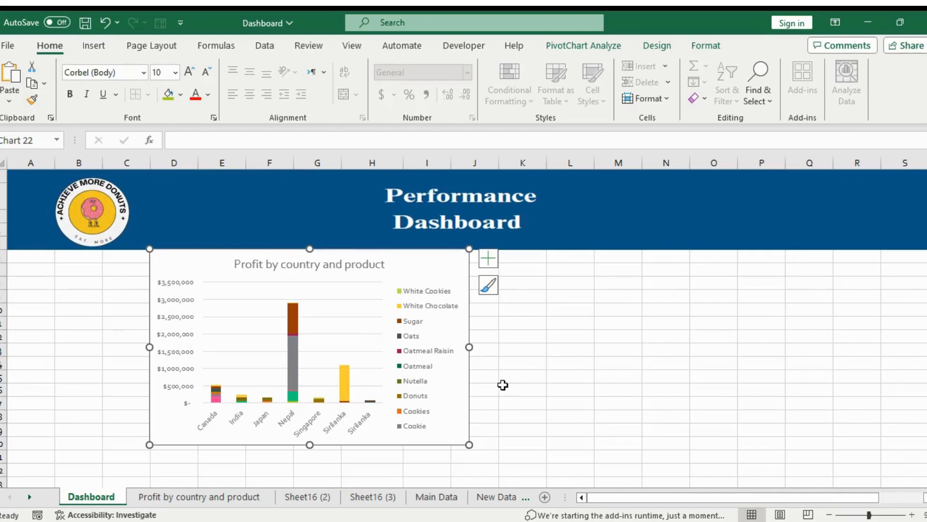
mouse_move(436, 269)
mouse_down()
mouse_move(422, 267)
mouse_move(412, 288)
mouse_move(397, 271)
mouse_move(437, 269)
mouse_up()
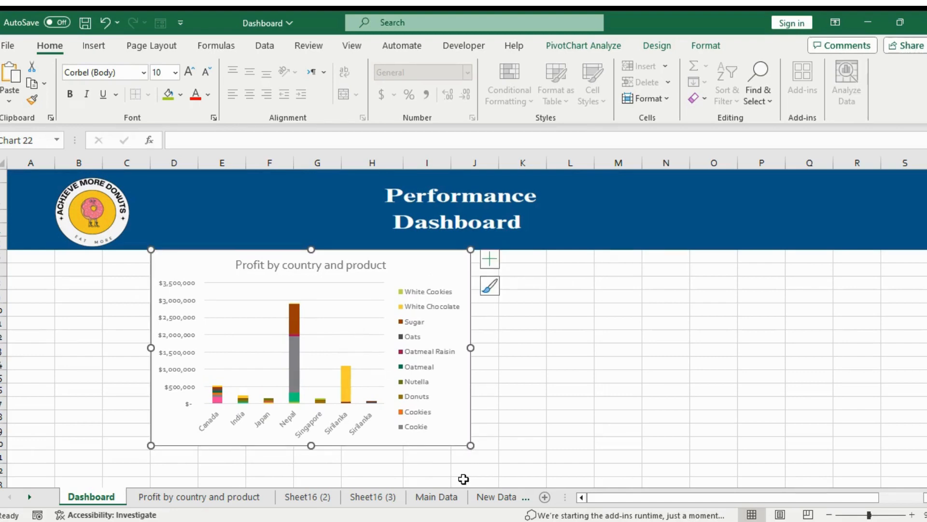
drag(470, 445, 474, 449)
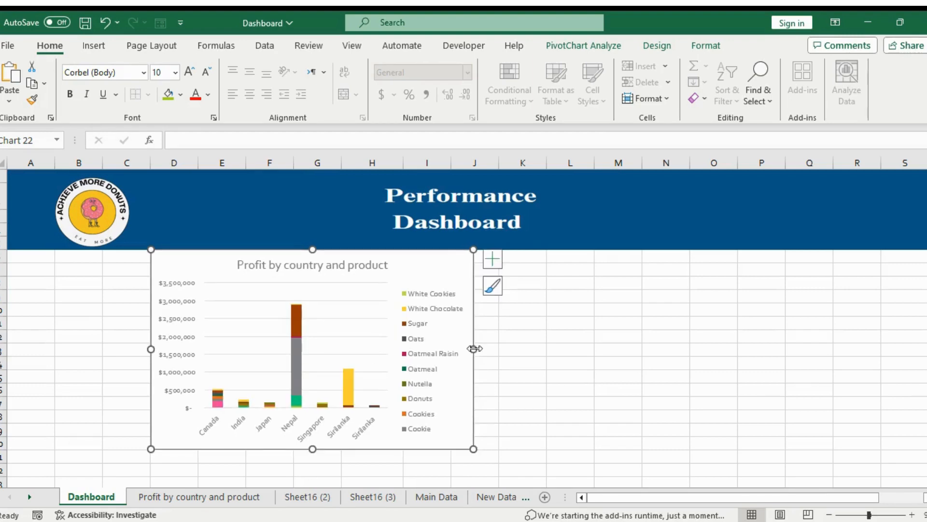
click(492, 394)
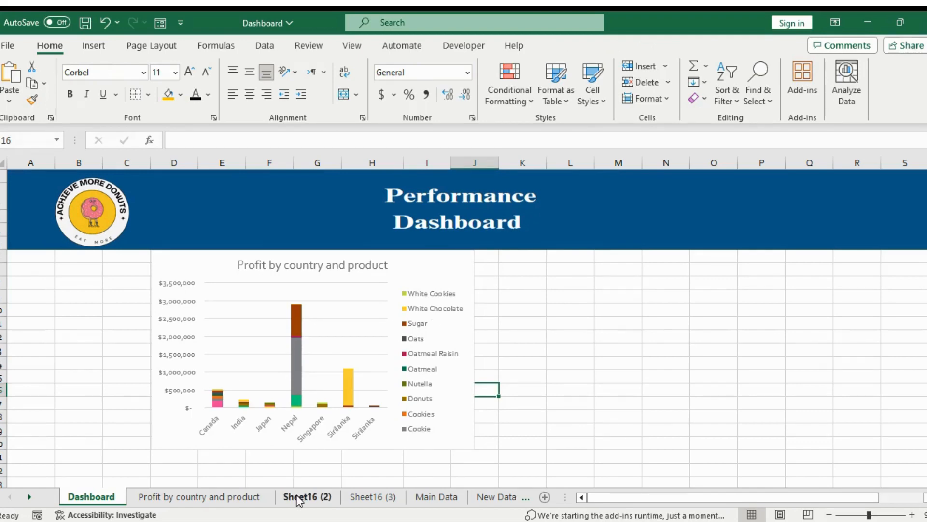
- Rename the sheet Sheet16 (2) as "Quantity sold each month"
click(298, 498)
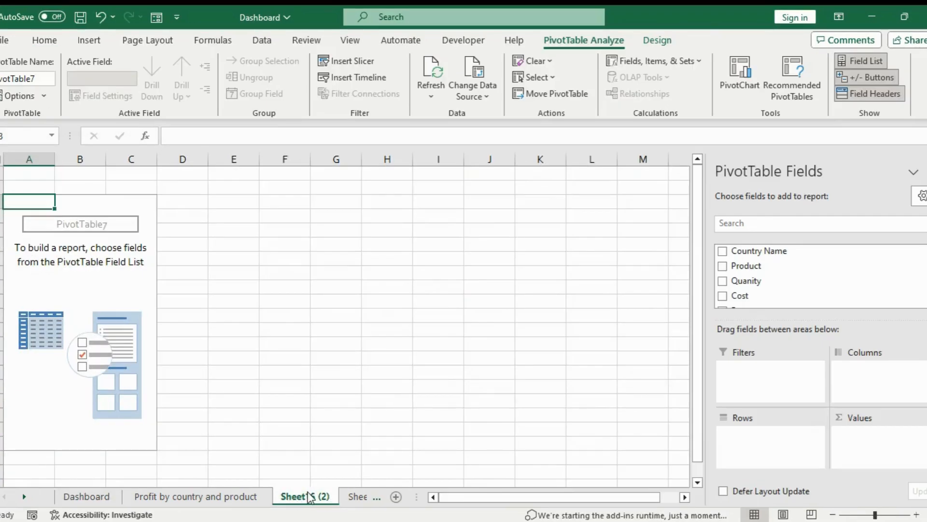
right_click(309, 497)
text(Quan)
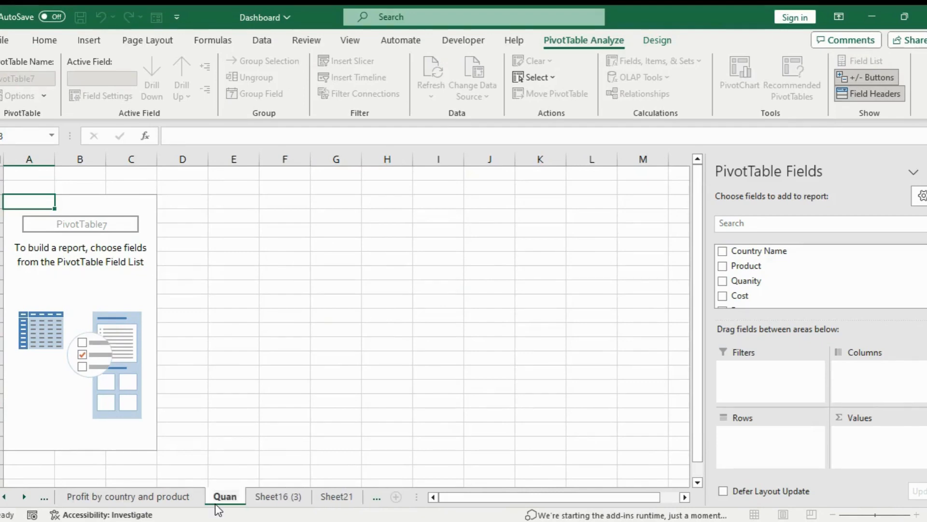
text(tity sold each month)
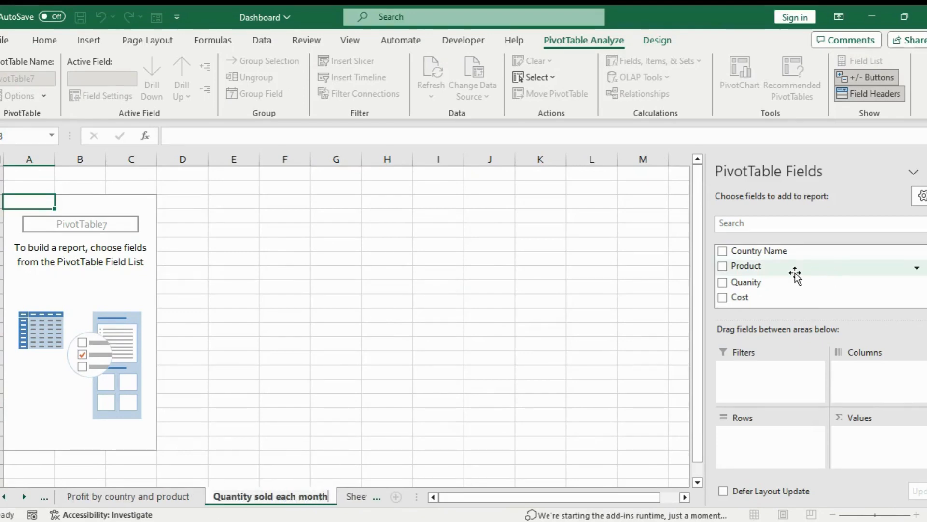
- Build the PivotTable with the months of Date as rows and the sum of Quanity as values
scroll(793, 272, down, 3)
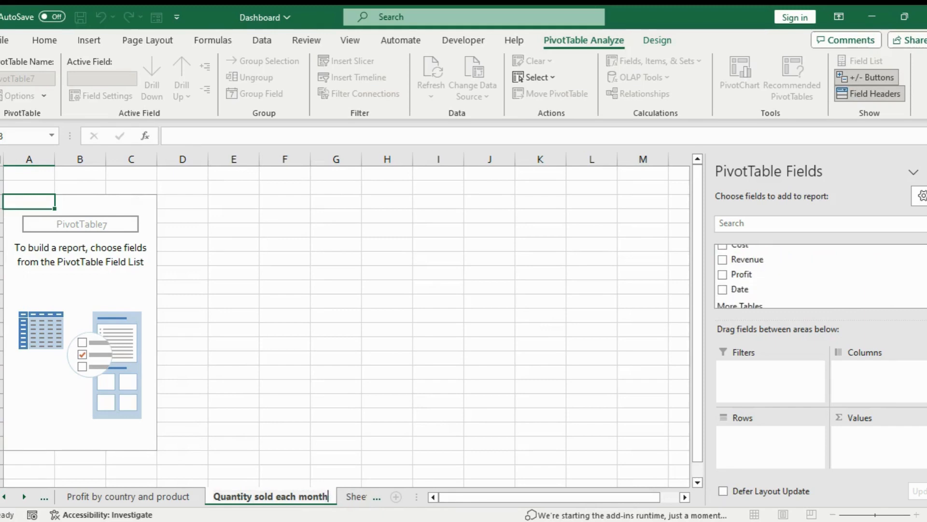
click(723, 287)
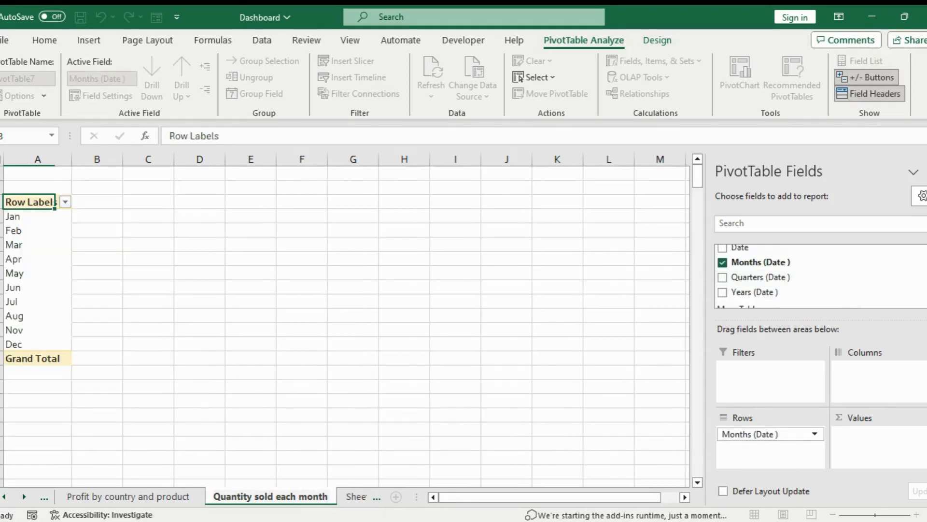
scroll(772, 287, up, 3)
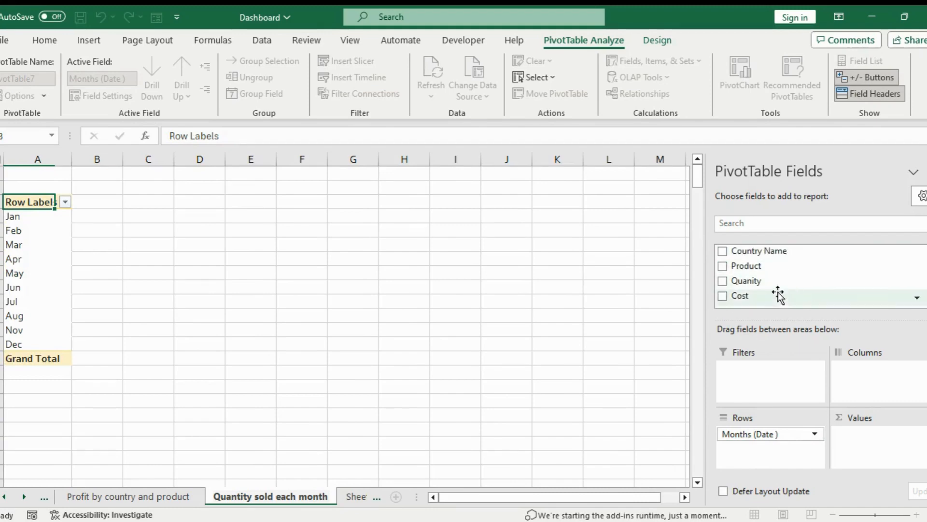
drag(771, 287, 881, 445)
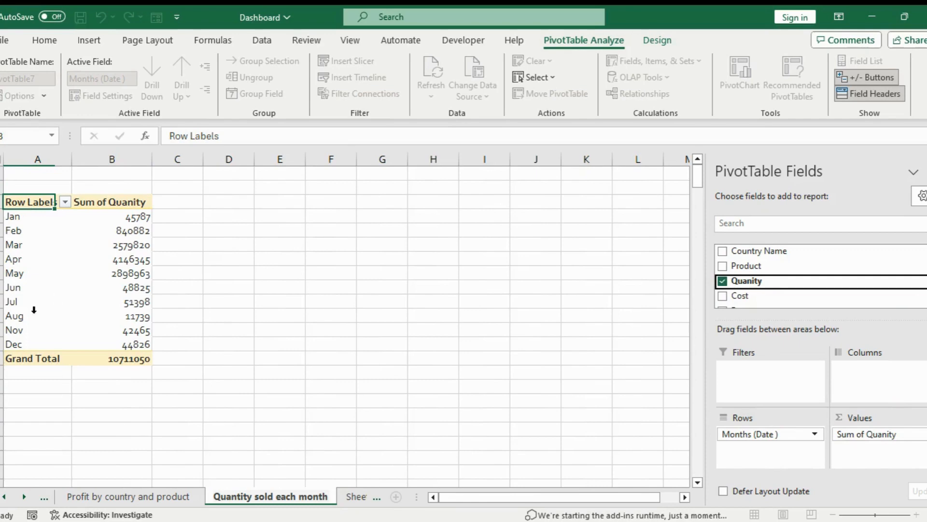
- Format the monthly quantities and their grand total with thousands separators and no decimal places
click(111, 258)
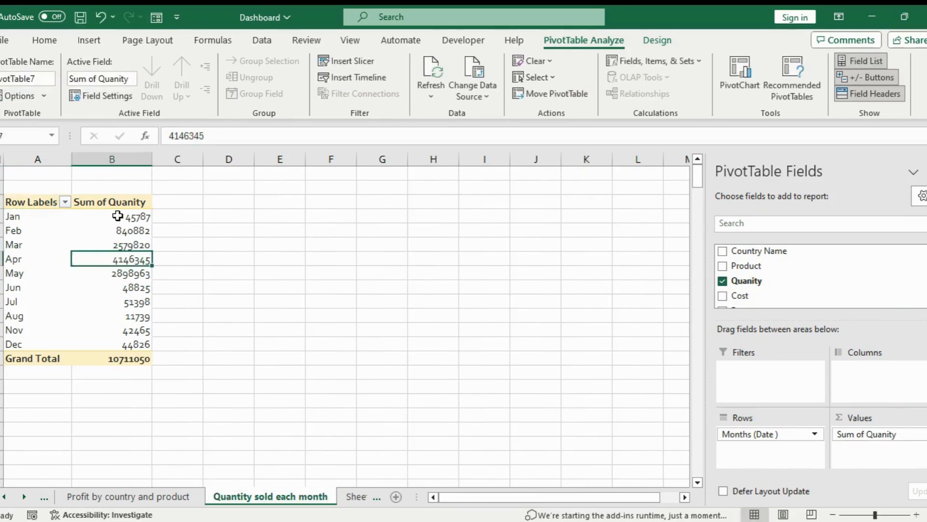
drag(116, 217, 113, 355)
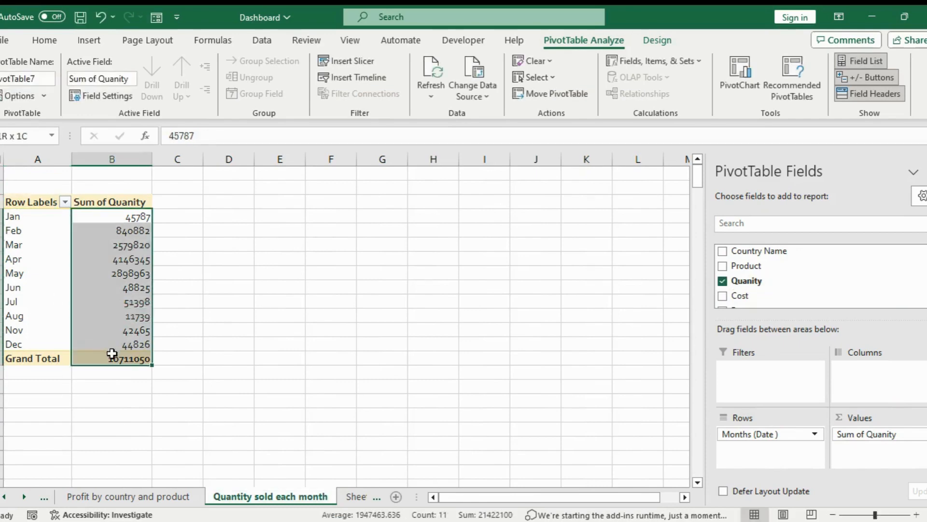
click(65, 41)
click(432, 92)
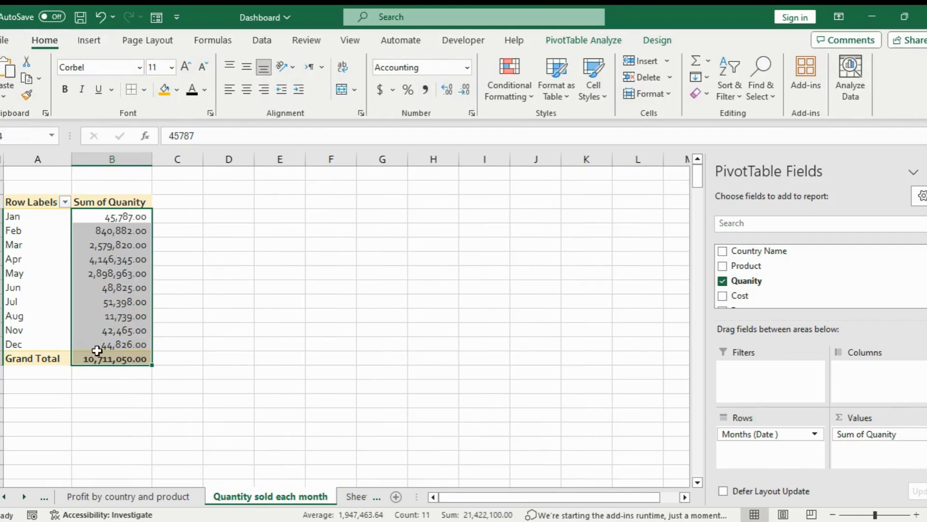
click(465, 94)
click(465, 95)
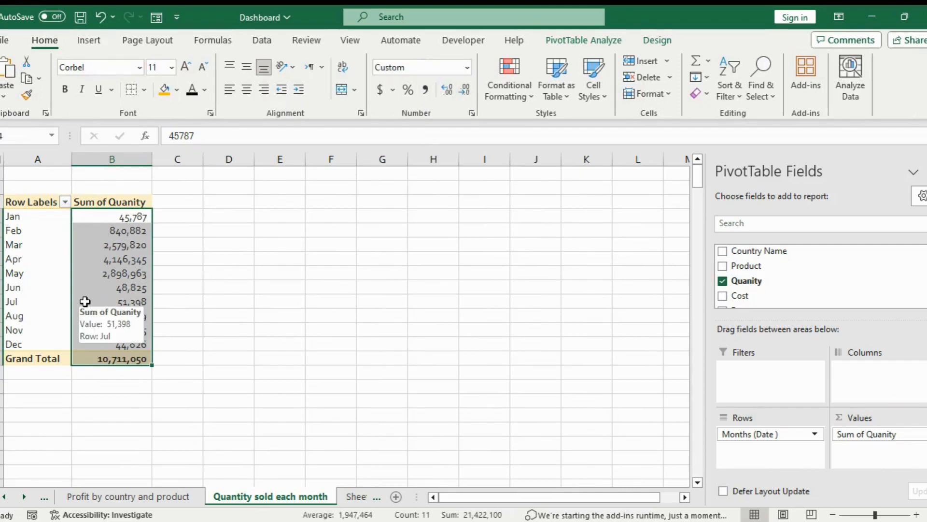
- Insert a Line PivotChart from the monthly quantity PivotTable and place it beside the table, starting around column E
click(607, 38)
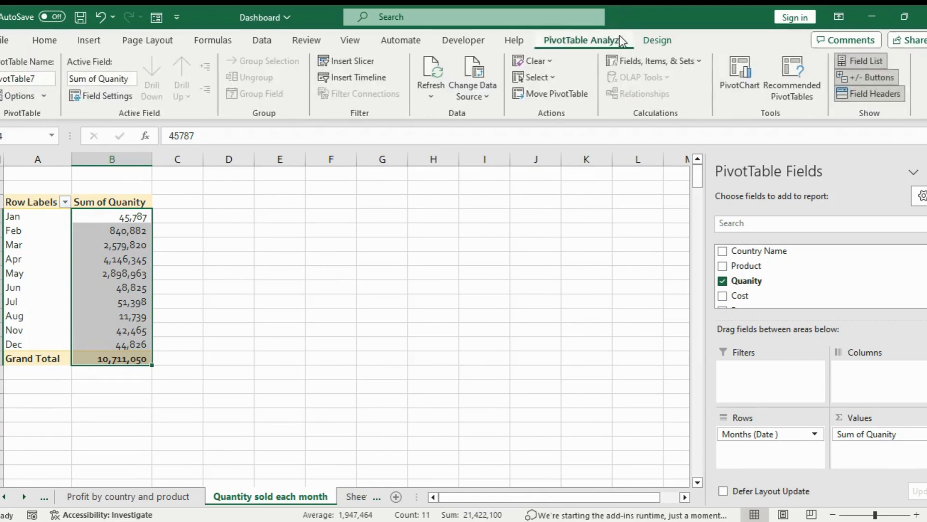
click(752, 84)
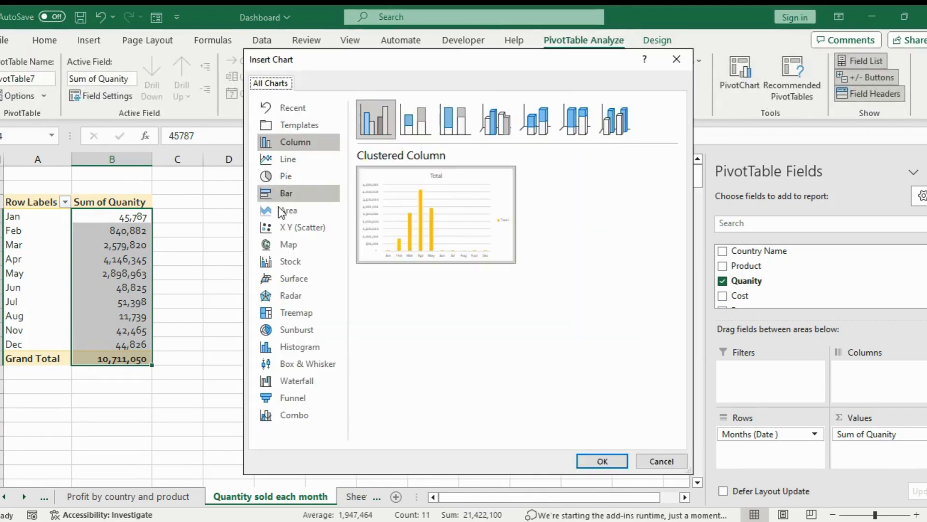
click(287, 161)
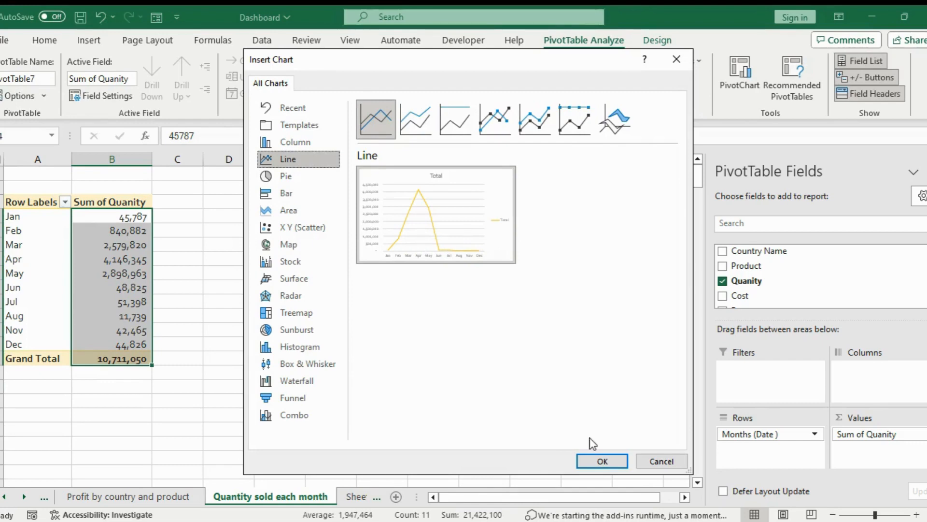
click(596, 460)
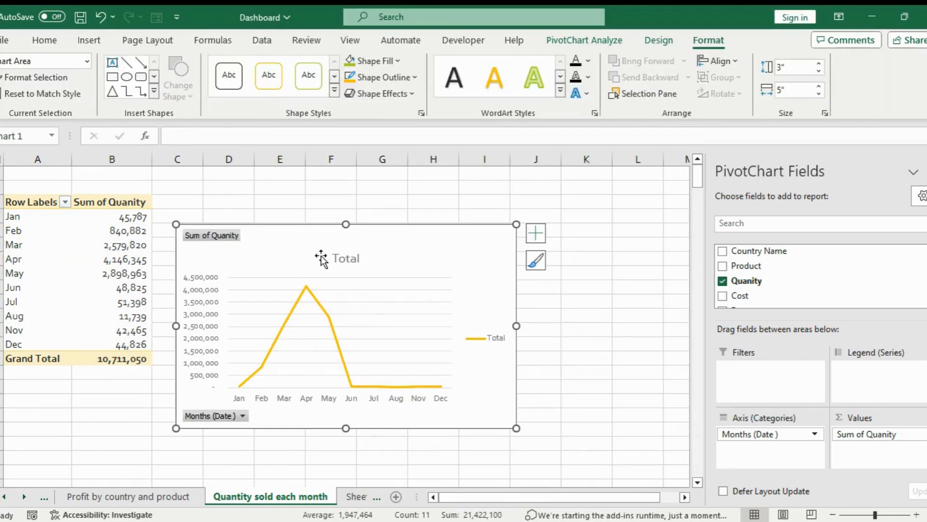
drag(413, 243, 504, 191)
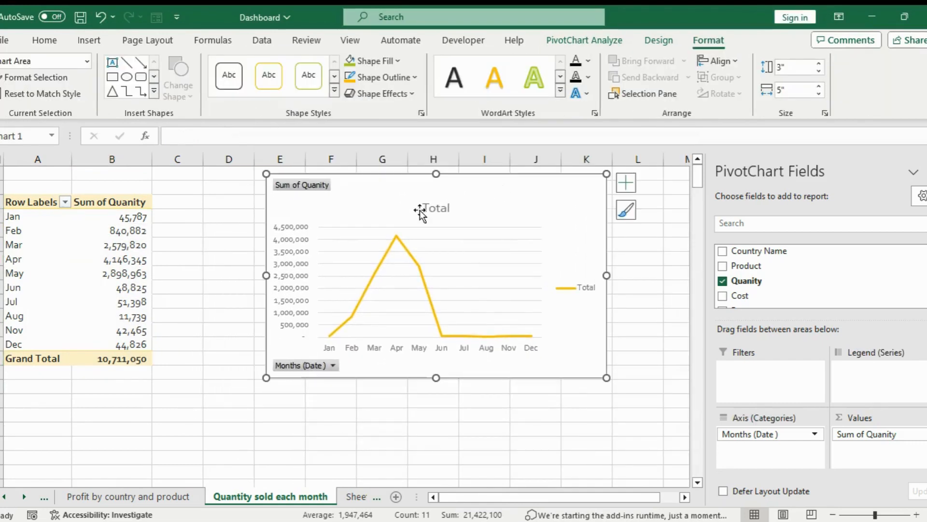
- Title the quantity chart "Unit sold each month" and hide all its field buttons
click(434, 208)
double_click(441, 213)
text(Un)
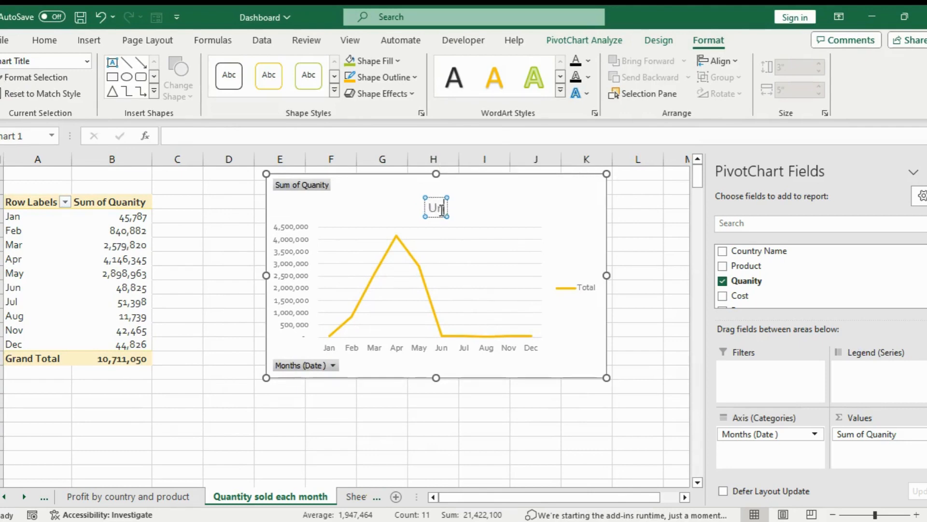
text(it sold each month)
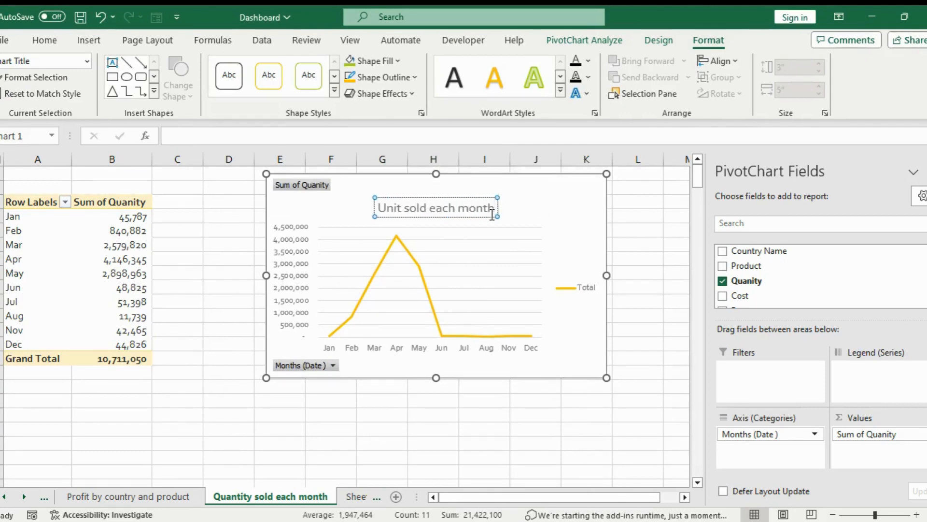
right_click(325, 364)
click(369, 321)
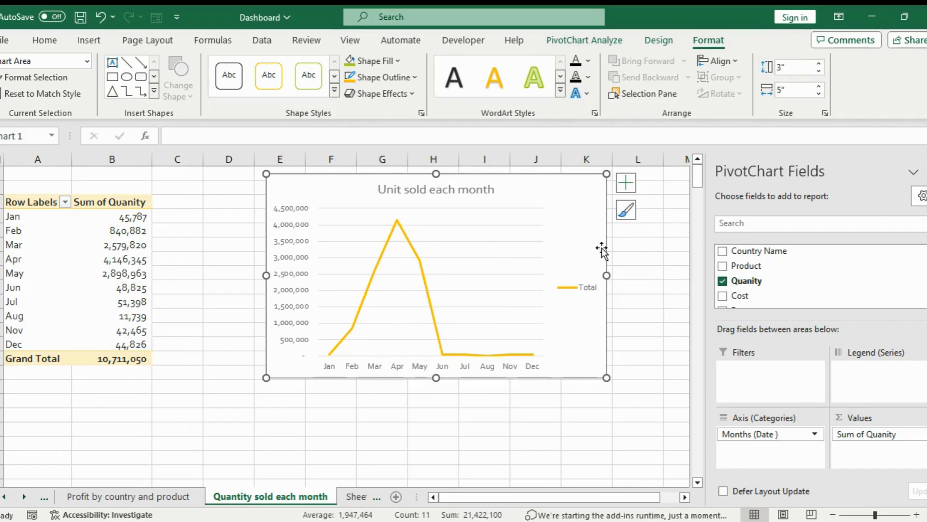
- Paste a copy of the units chart on the Dashboard sheet beside the profit chart at column K and shrink it from its lower-right corner
click(43, 499)
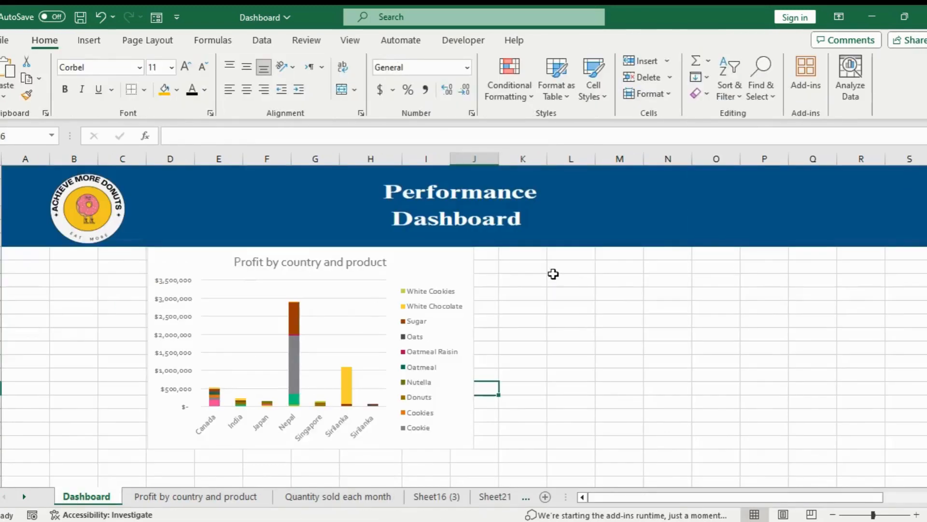
click(523, 258)
key(ctrl+v)
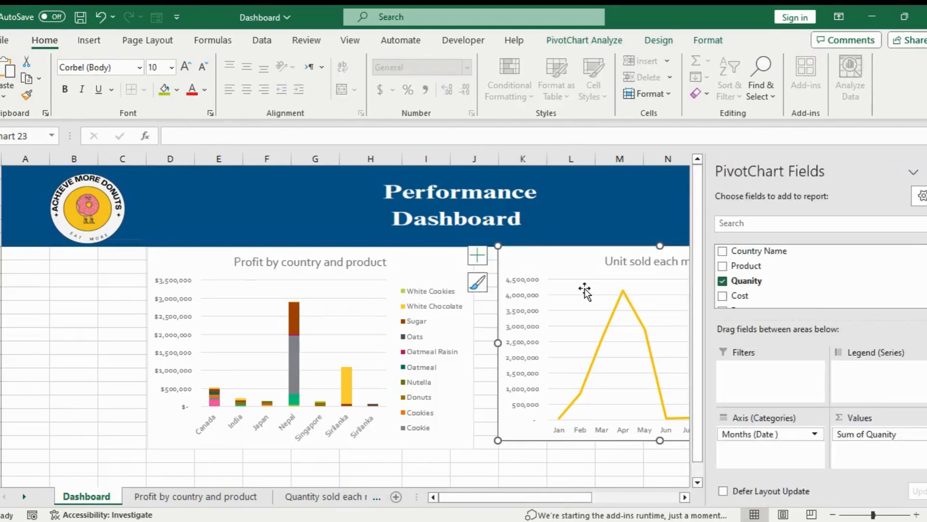
click(926, 171)
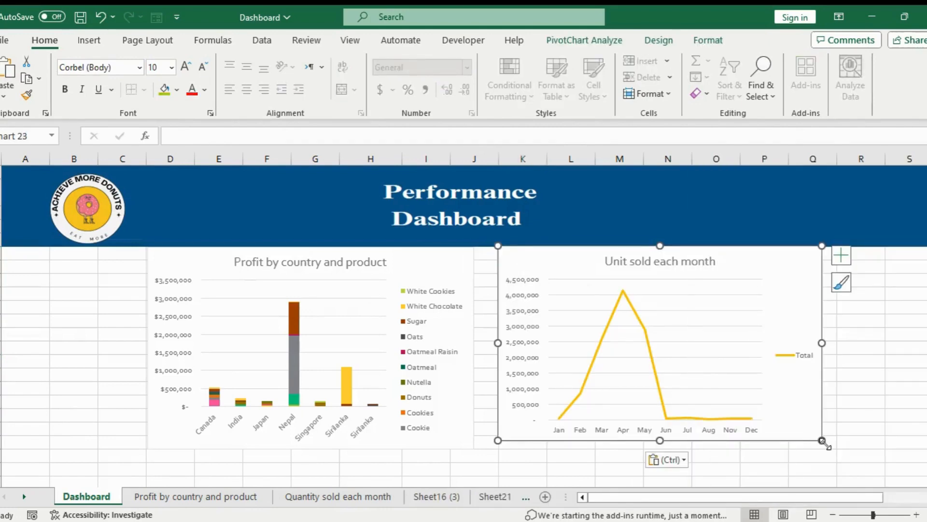
drag(822, 440, 798, 382)
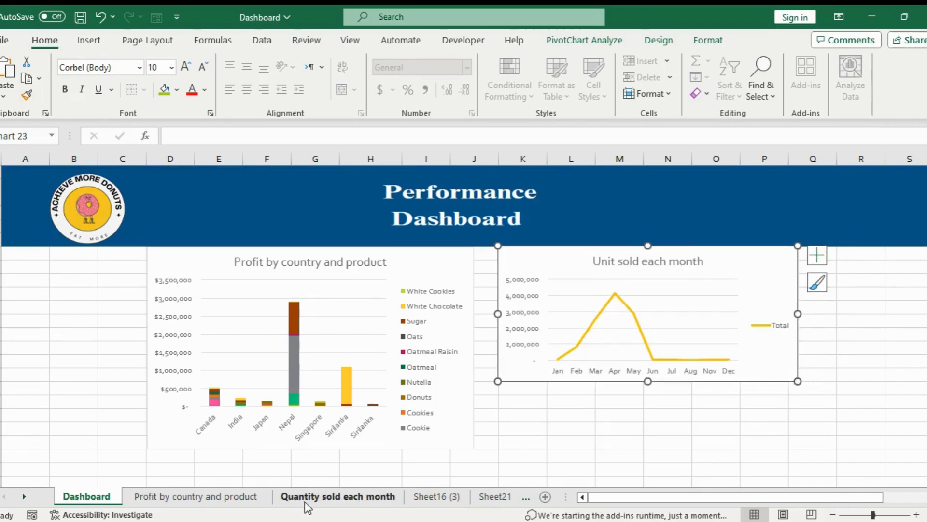
- Rename the sheet Sheet16 (3) as "Profit by month"
click(307, 497)
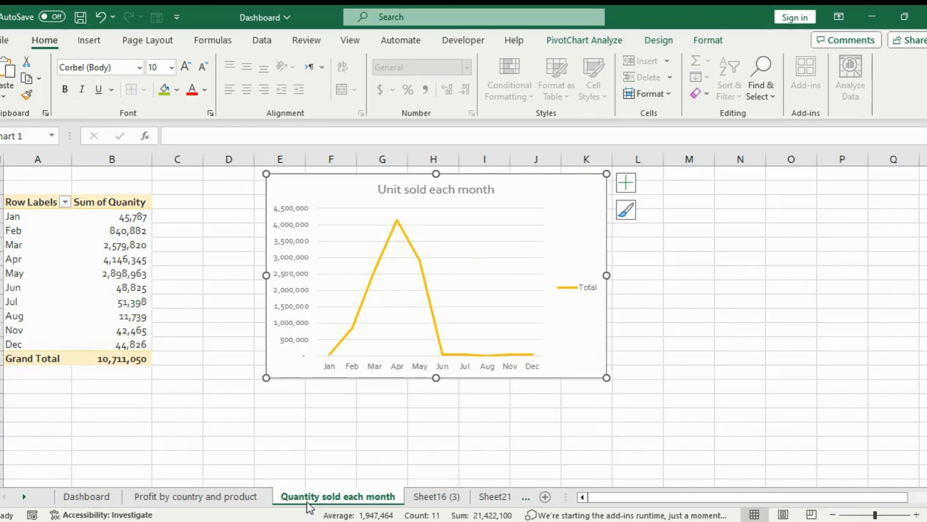
double_click(423, 491)
text(Profit)
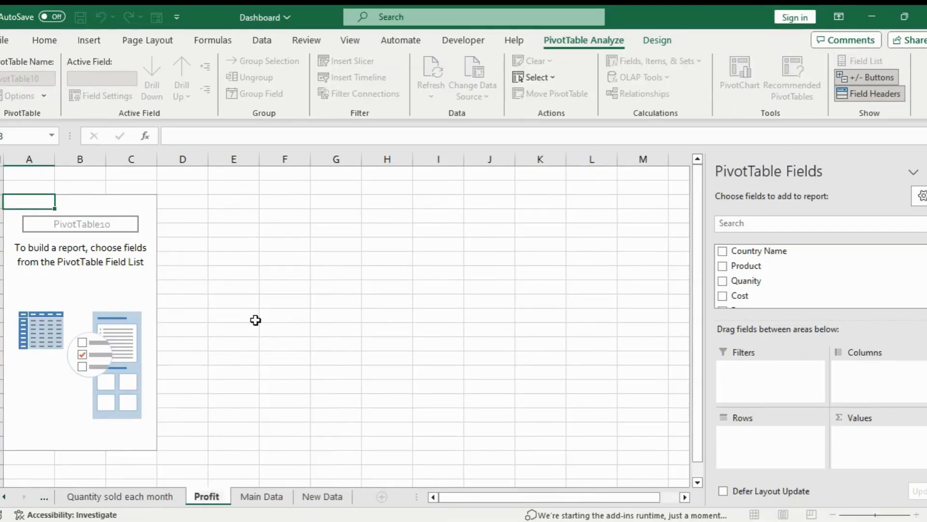
text( by month)
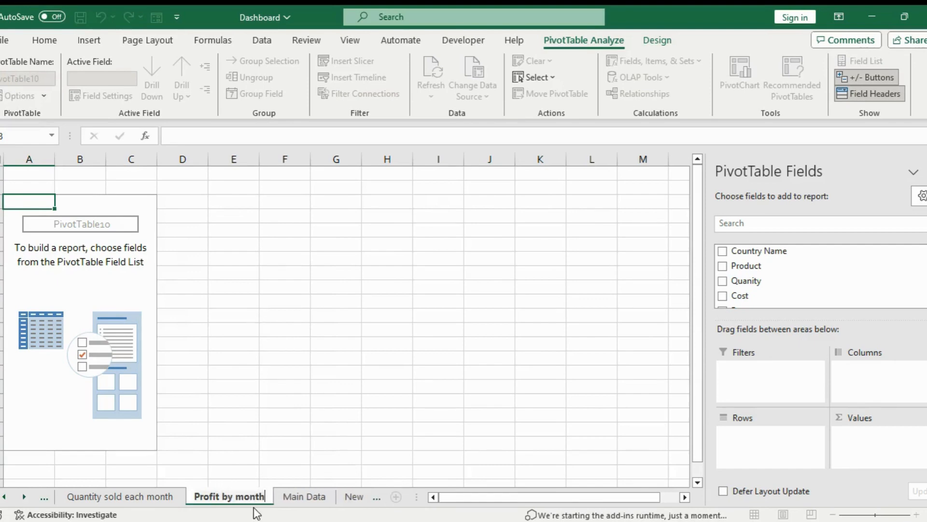
- Build the PivotTable with Months (Date) as rows and the sum of Profit as values
scroll(917, 273, down, 2)
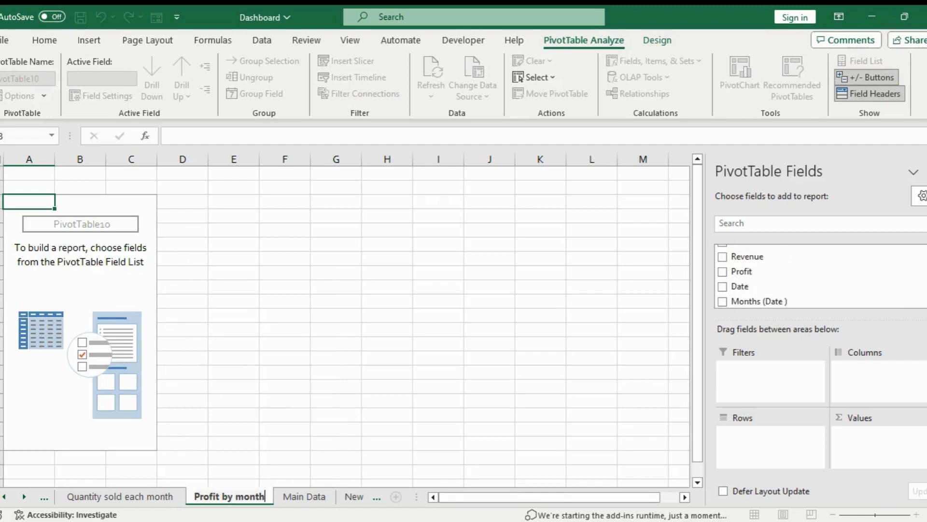
scroll(828, 280, down, 2)
drag(777, 269, 760, 440)
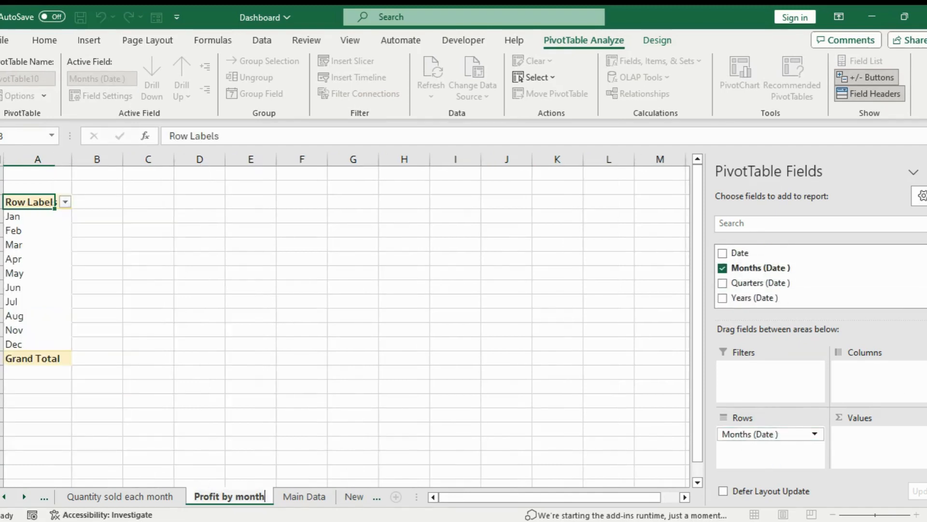
scroll(749, 270, up, 2)
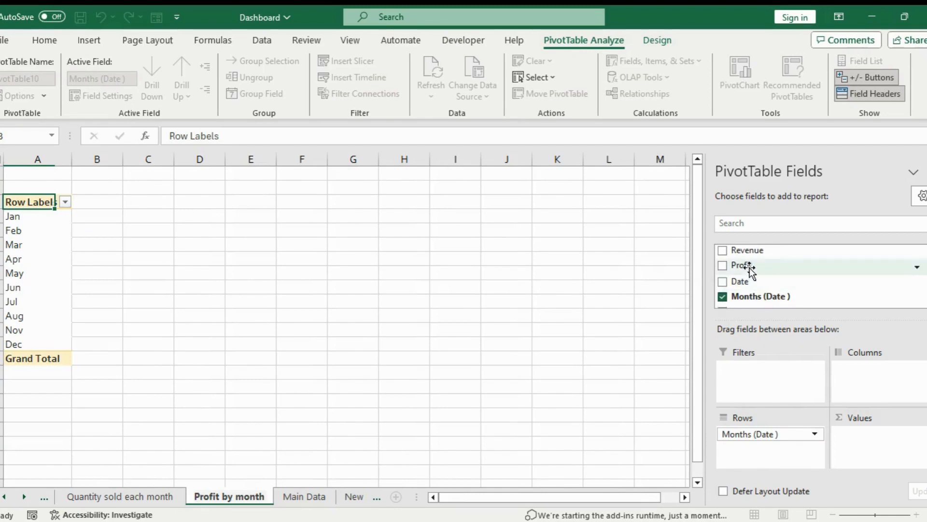
drag(750, 268, 869, 452)
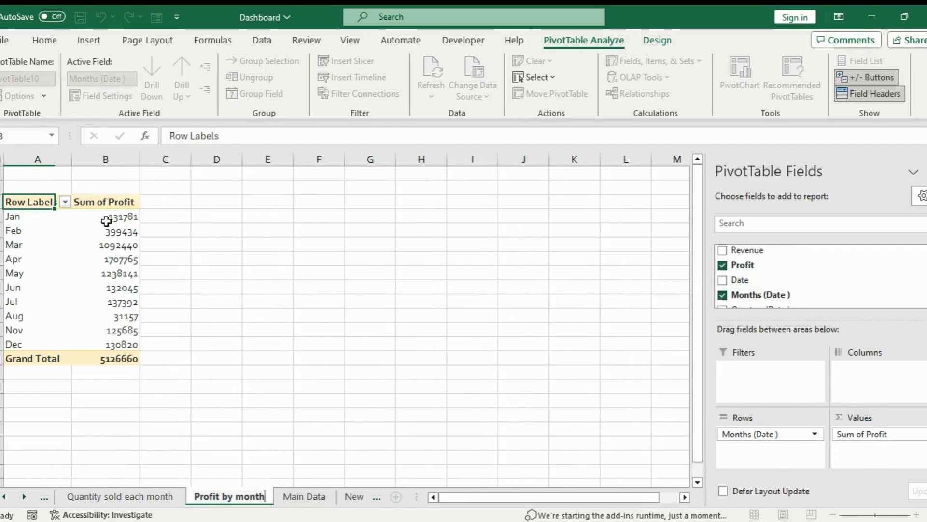
- Format the monthly profits and their grand total as dollar accounting amounts with no decimal places
drag(107, 216, 99, 359)
click(45, 40)
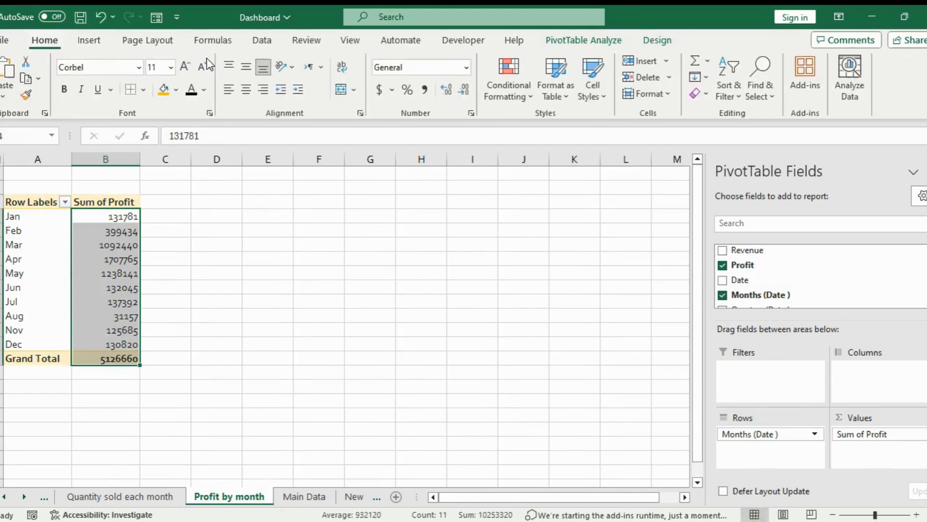
click(376, 93)
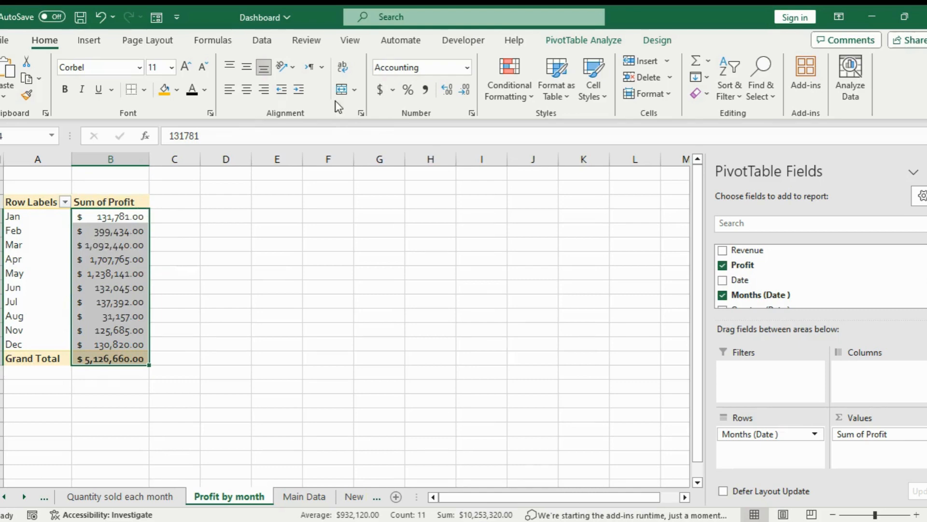
click(466, 88)
click(467, 88)
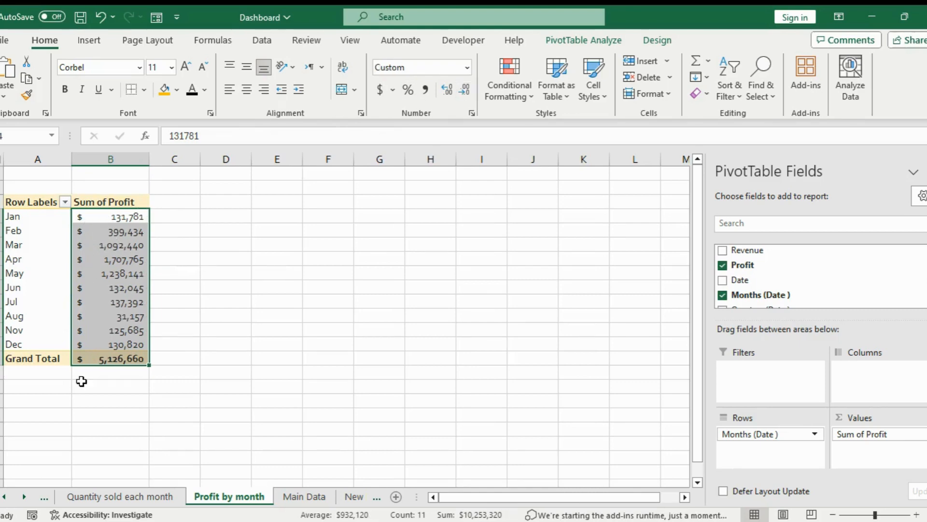
- Insert a Line PivotChart from the monthly profit PivotTable and place it beside the table, starting around column E
click(577, 43)
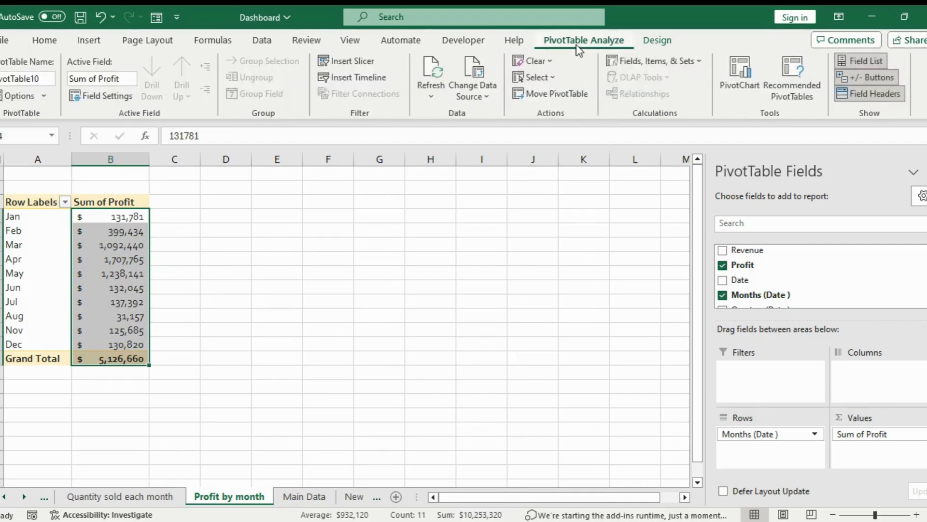
click(742, 77)
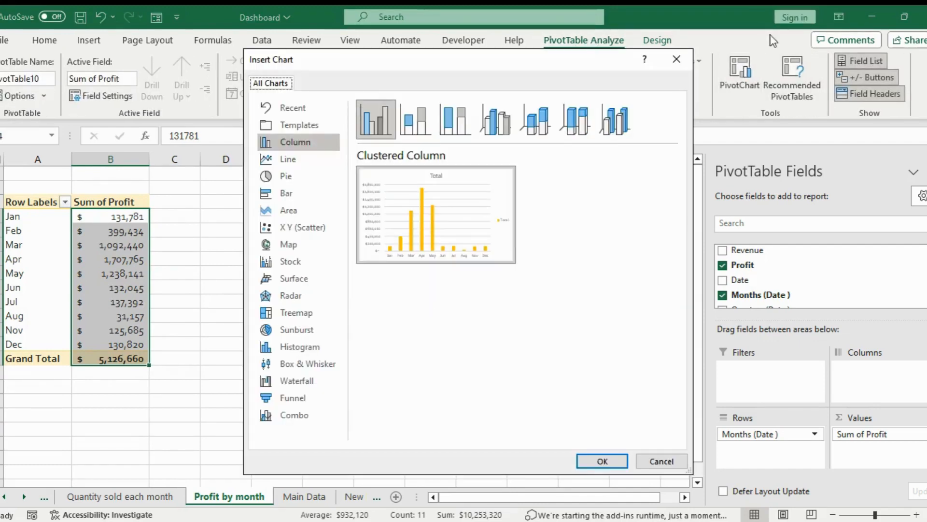
click(288, 159)
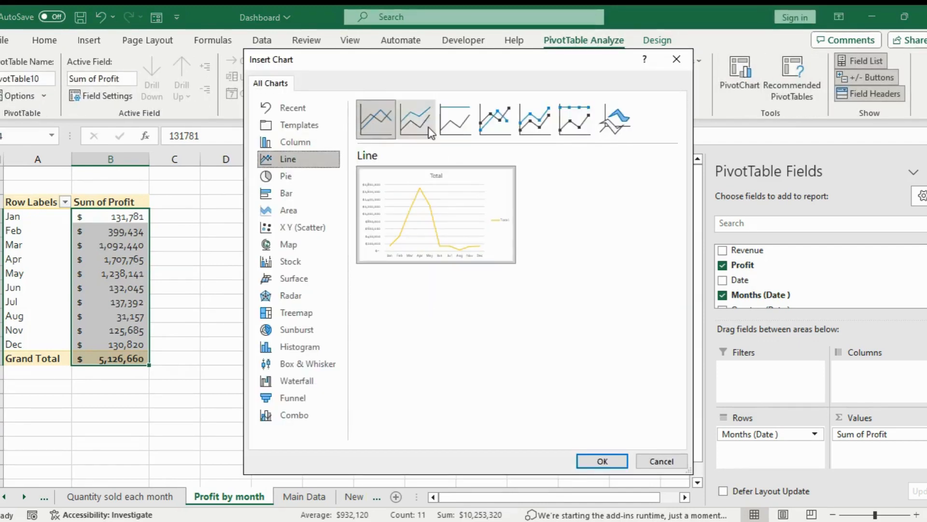
click(602, 460)
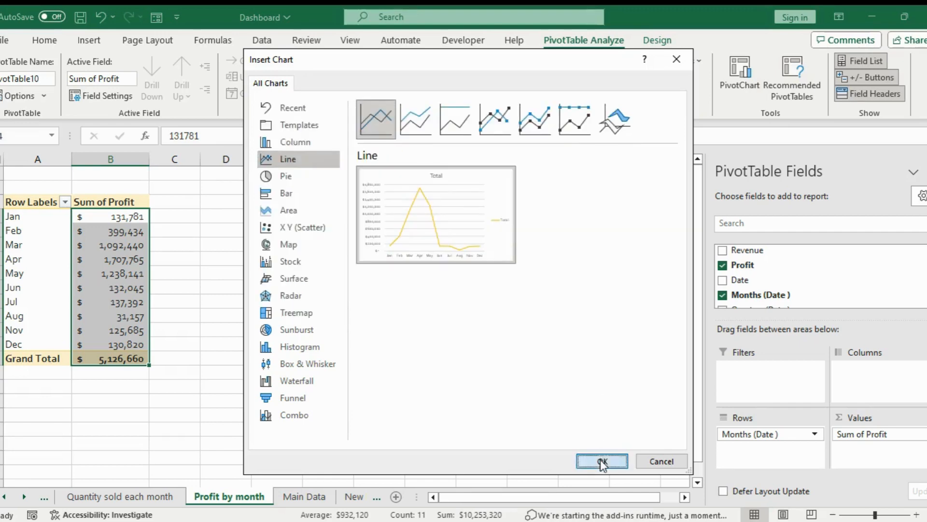
drag(413, 256, 490, 209)
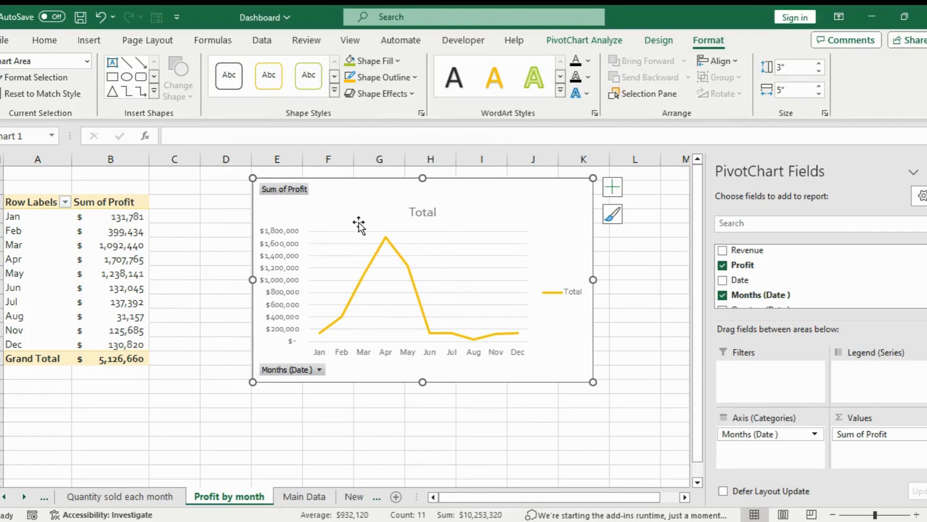
- Title the monthly profit chart "Profit by month" and hide all its field buttons
click(424, 213)
double_click(428, 214)
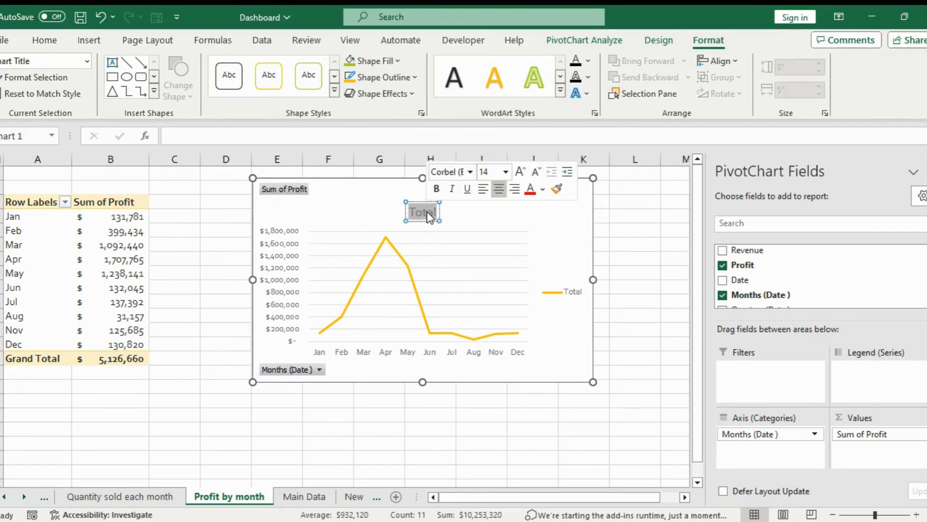
text(Profit)
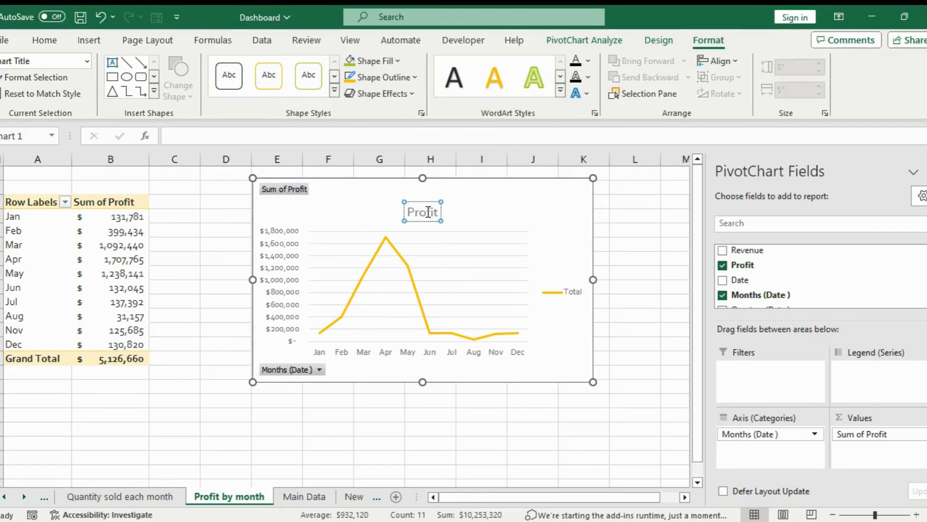
text( by month)
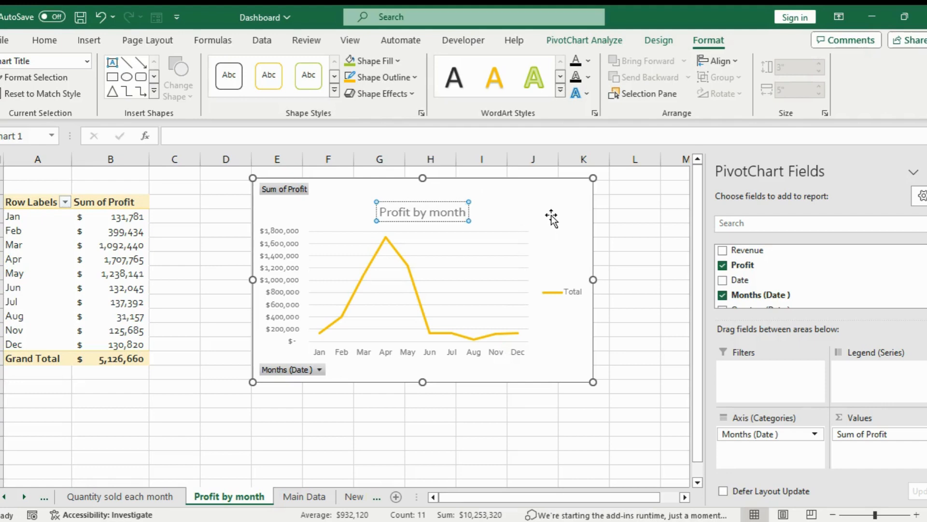
right_click(269, 369)
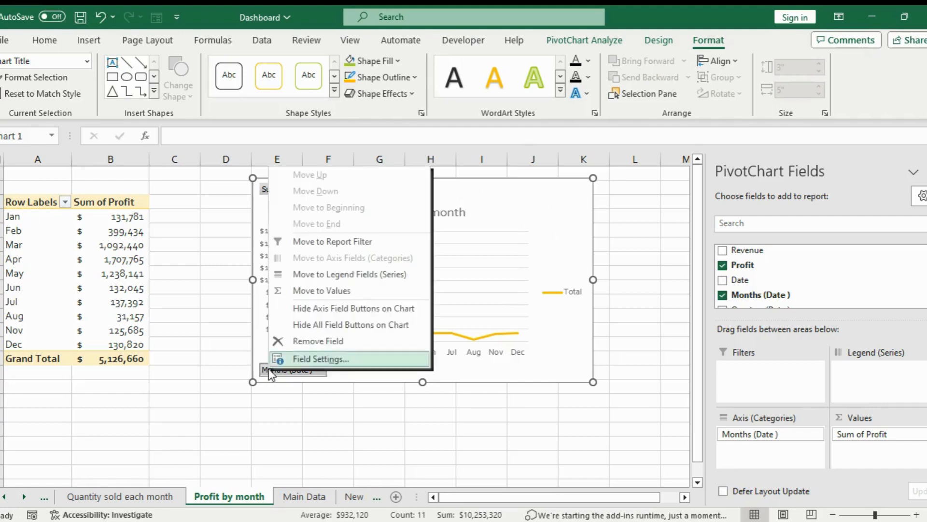
click(312, 330)
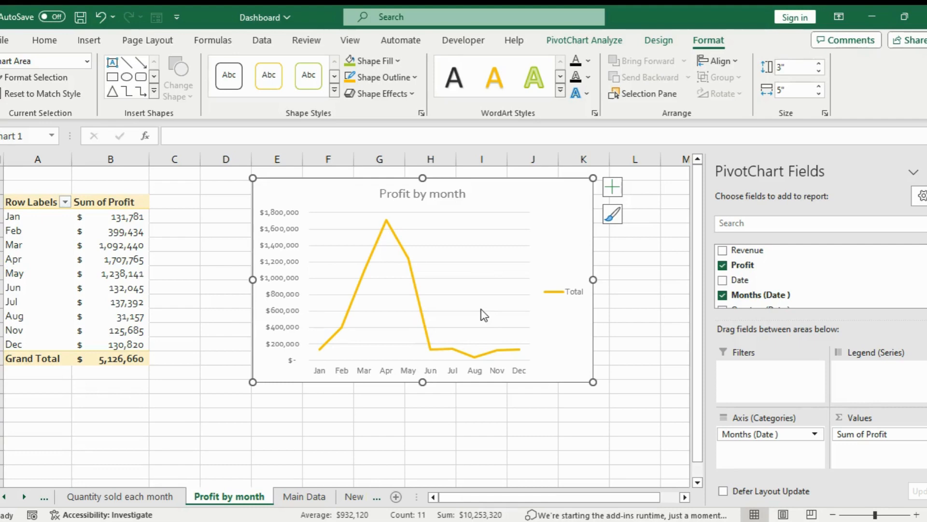
- Paste a copy of the "Profit by month" chart on the Dashboard sheet at cell K16, beneath the units chart
click(45, 497)
click(44, 497)
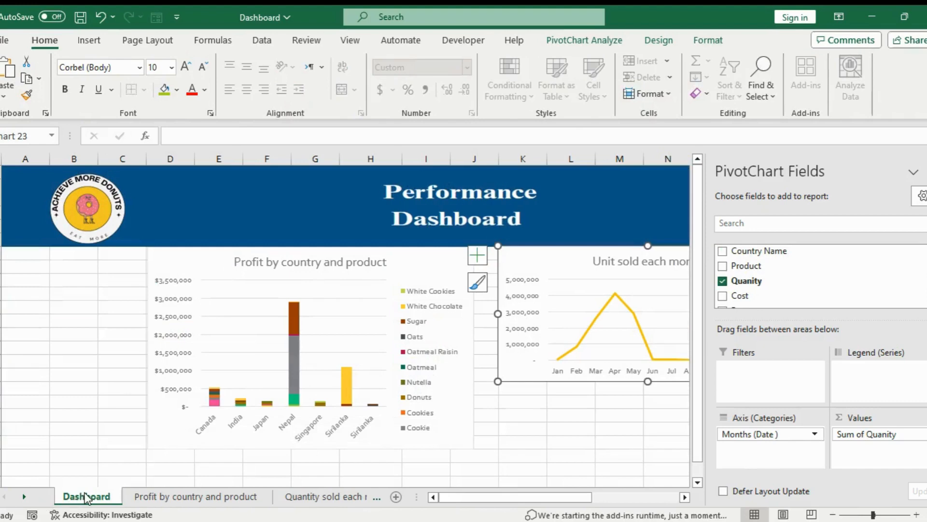
click(518, 394)
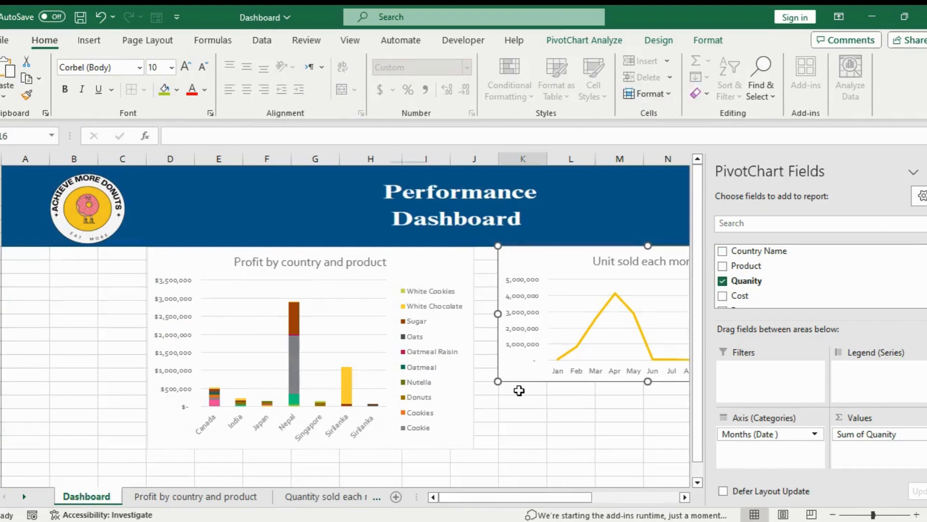
key(ctrl+v)
drag(926, 347, 926, 411)
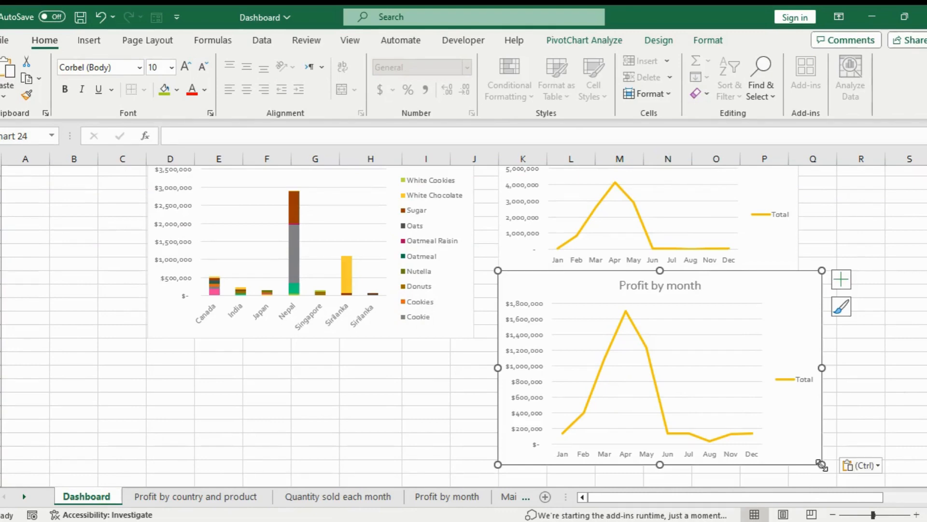
- Resize the "Profit by month" chart to match the width of the units chart above it and reduce its height
drag(822, 464, 797, 447)
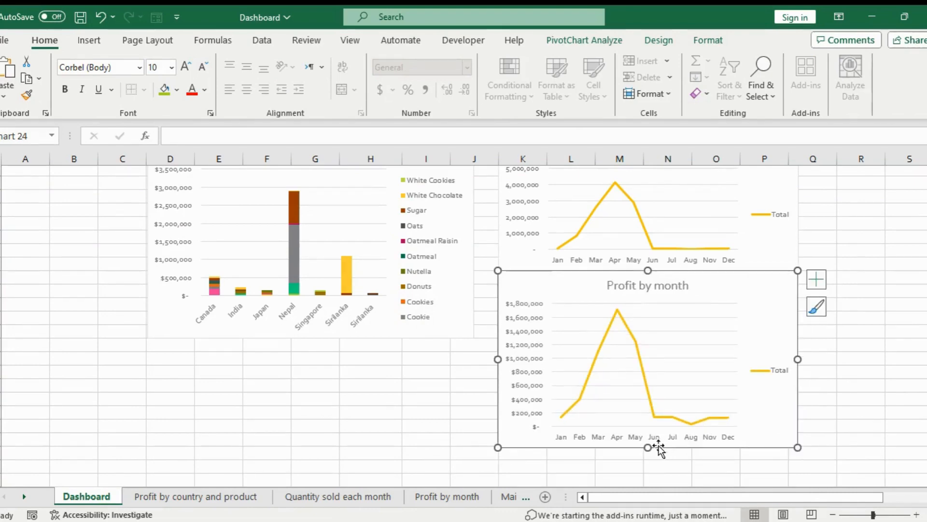
drag(648, 447, 648, 419)
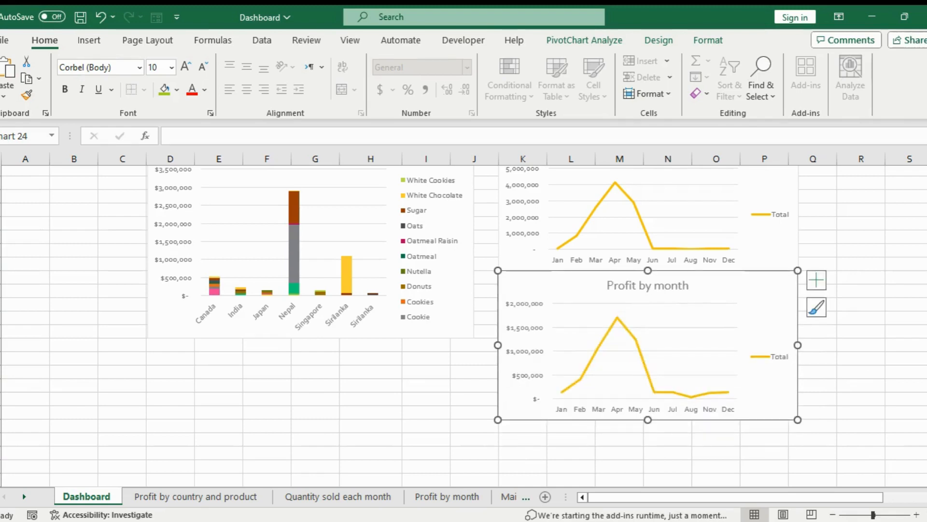
click(869, 346)
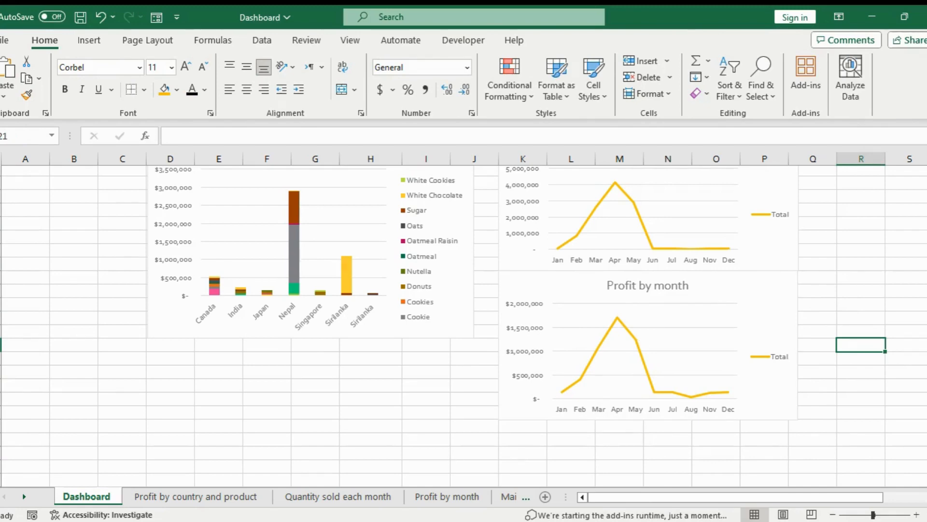
- Zoom in slightly on the dashboard and nudge the "Profit by country and product" chart away from the logo side, just beneath the banner
drag(926, 340, 926, 280)
drag(875, 515, 876, 515)
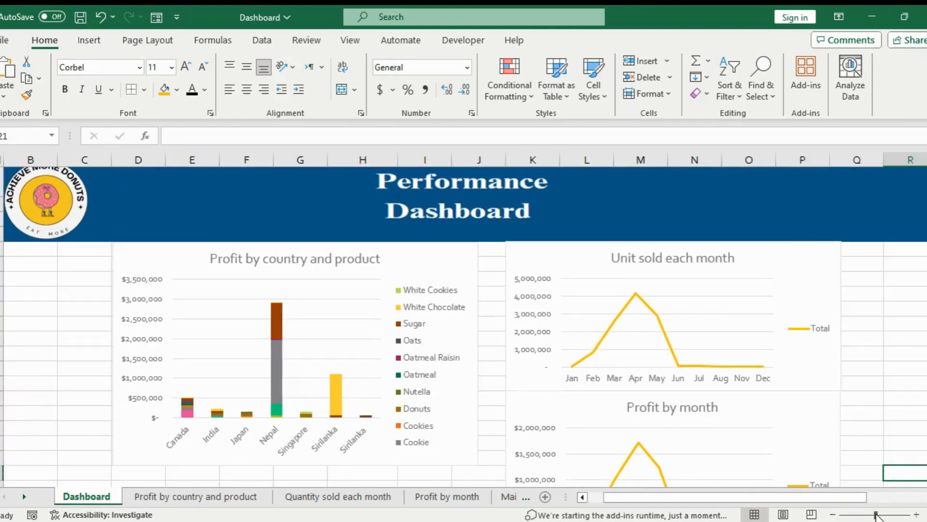
scroll(807, 341, down, 3)
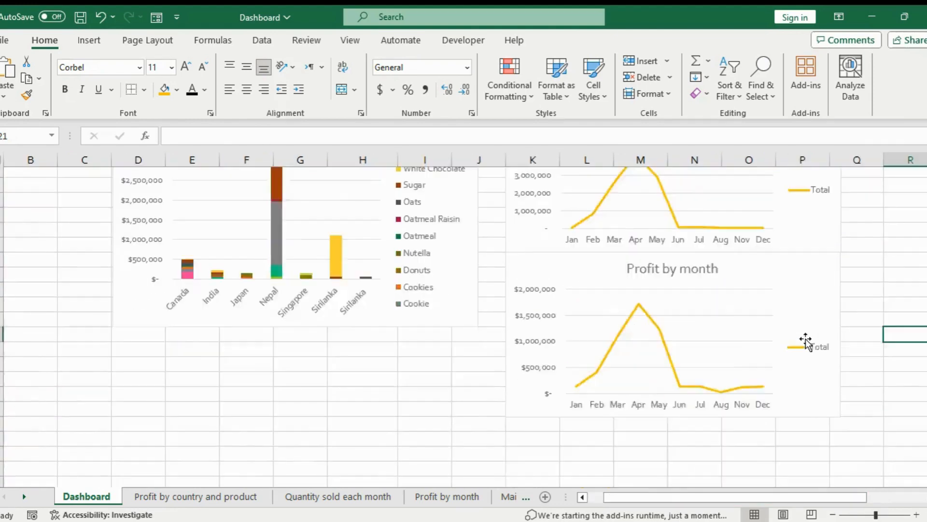
scroll(806, 341, up, 3)
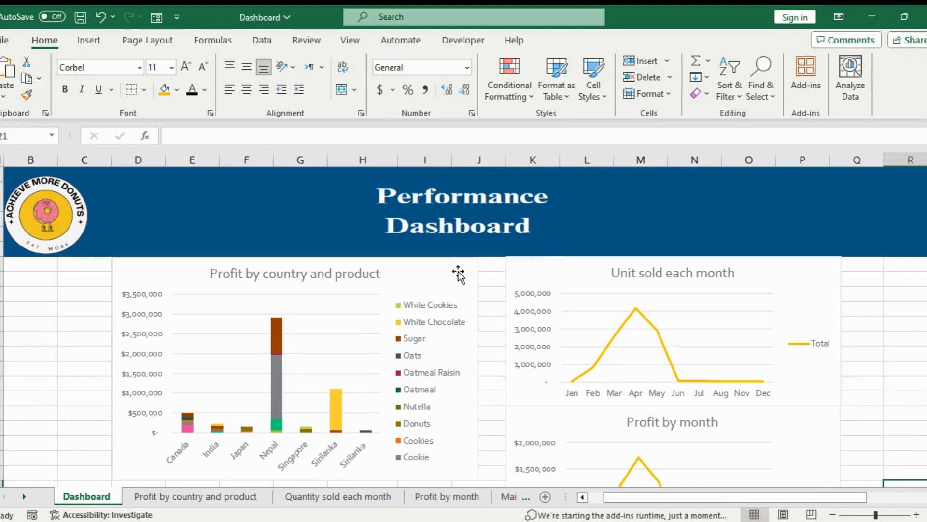
drag(458, 274, 456, 273)
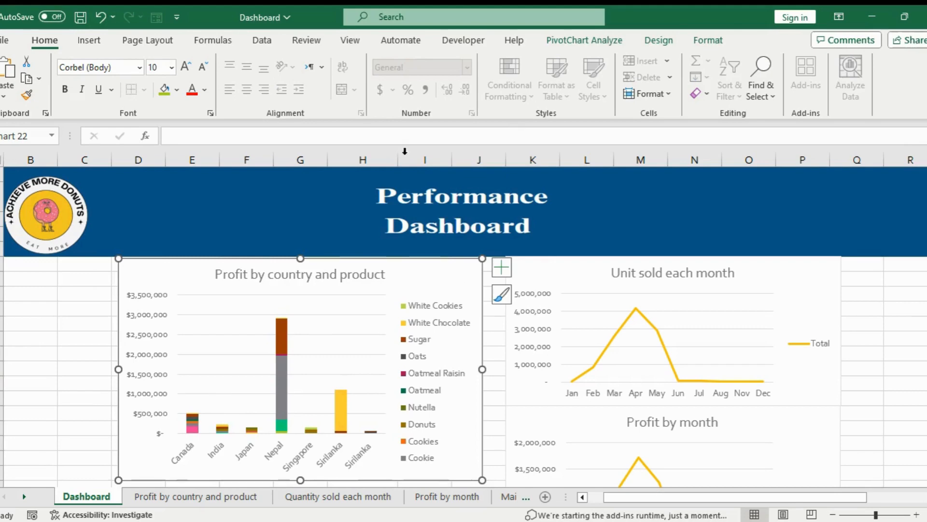
- Insert a Date timeline from the country and product chart and fit it beneath the logo, about 1.48" high and 1.55" wide
click(584, 41)
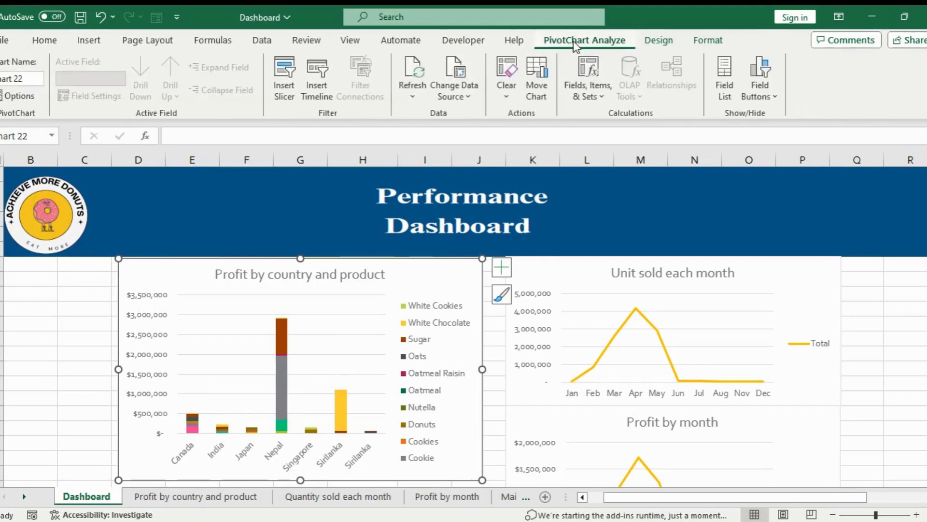
click(323, 92)
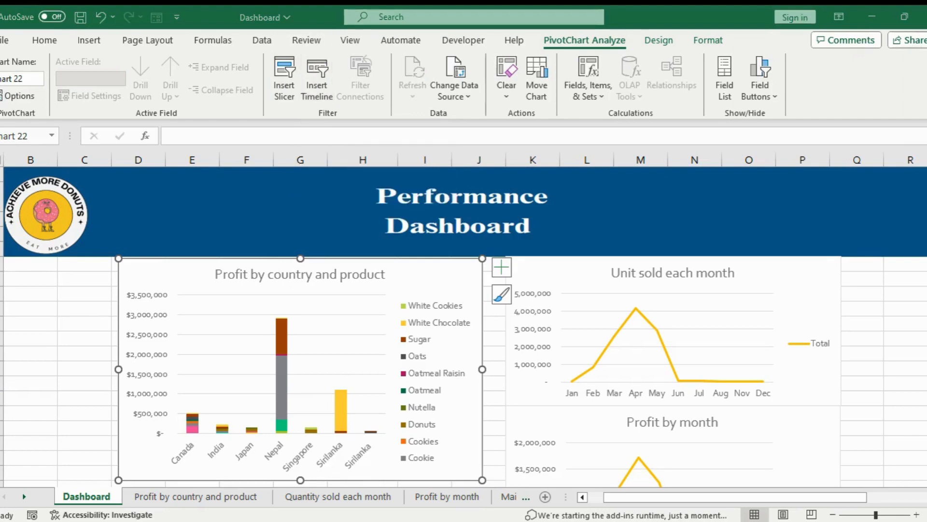
click(416, 371)
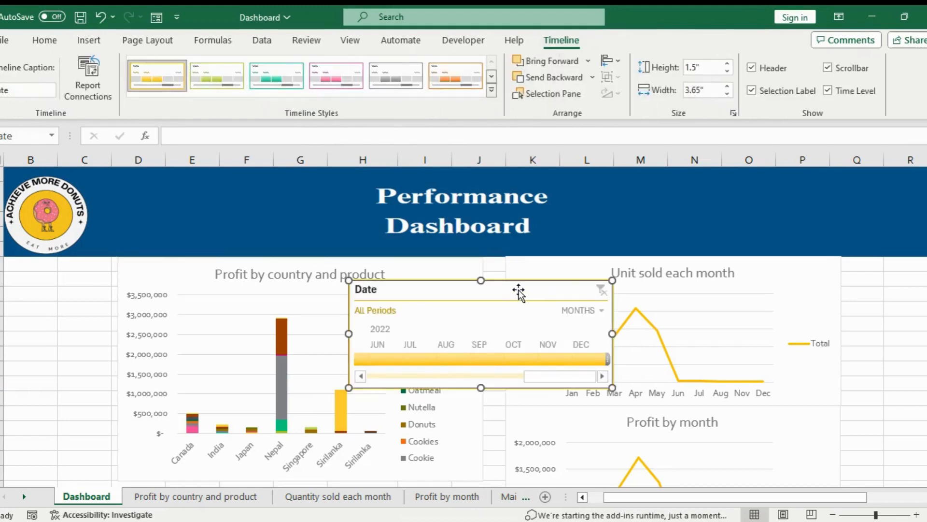
drag(519, 291, 174, 267)
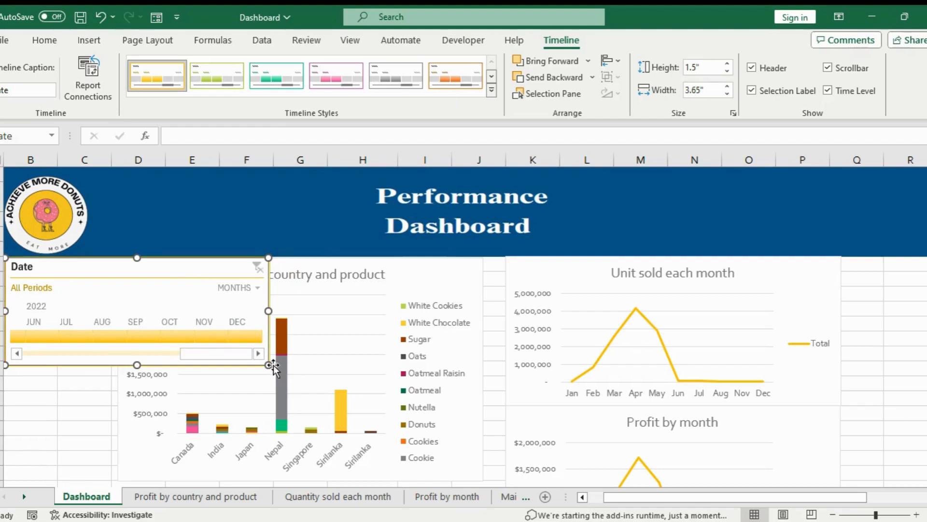
drag(270, 365, 118, 362)
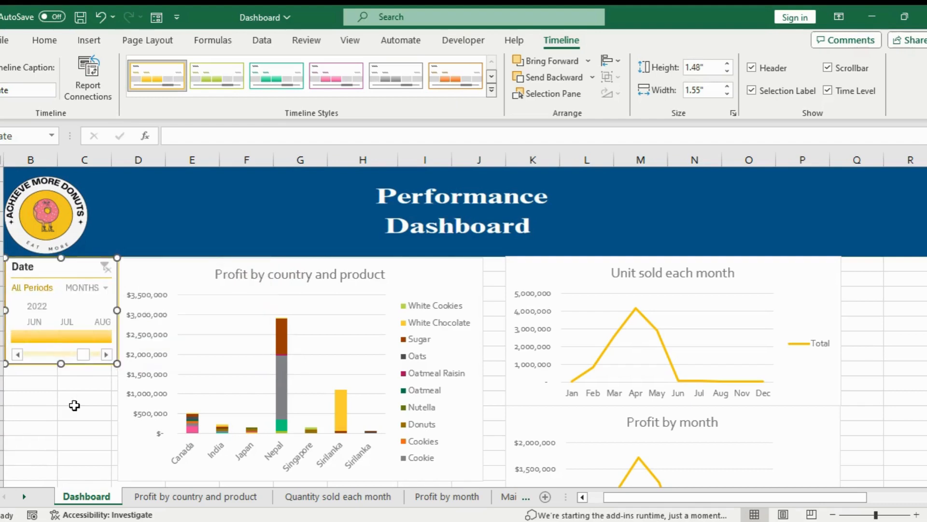
- Insert Country Name and Product slicers from the "Profit by country and product" chart and place them side by side
click(459, 290)
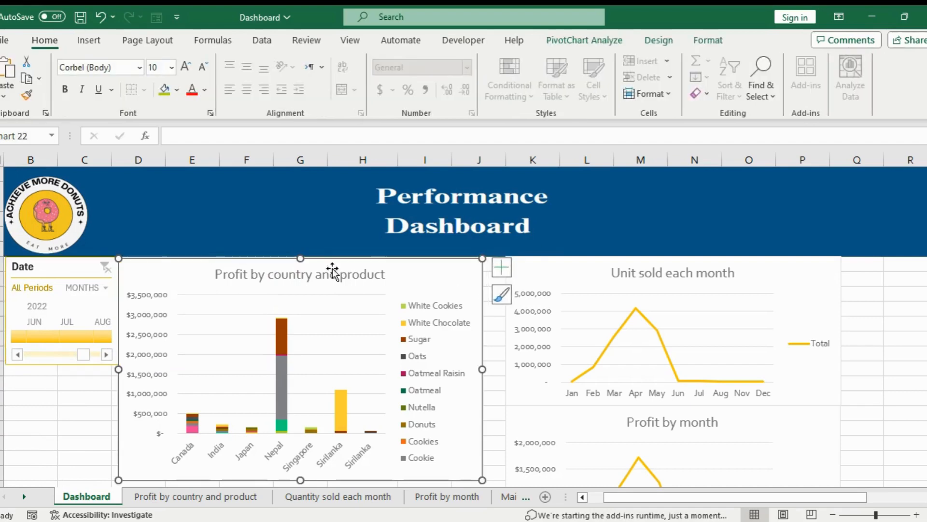
click(608, 48)
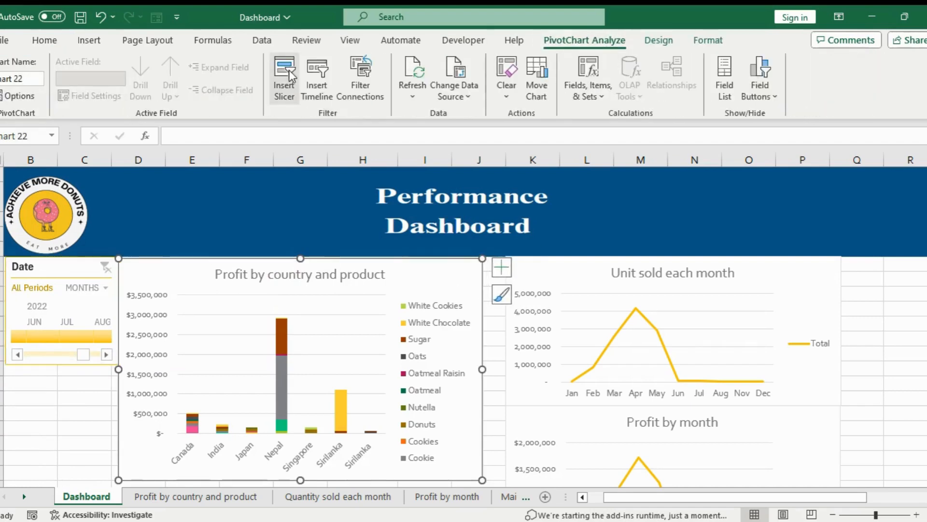
click(285, 79)
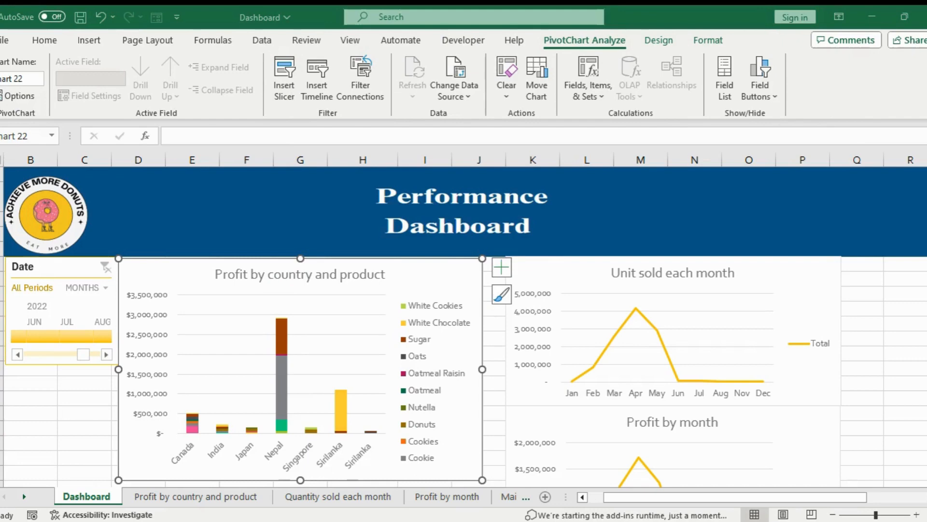
click(382, 413)
drag(517, 261, 621, 222)
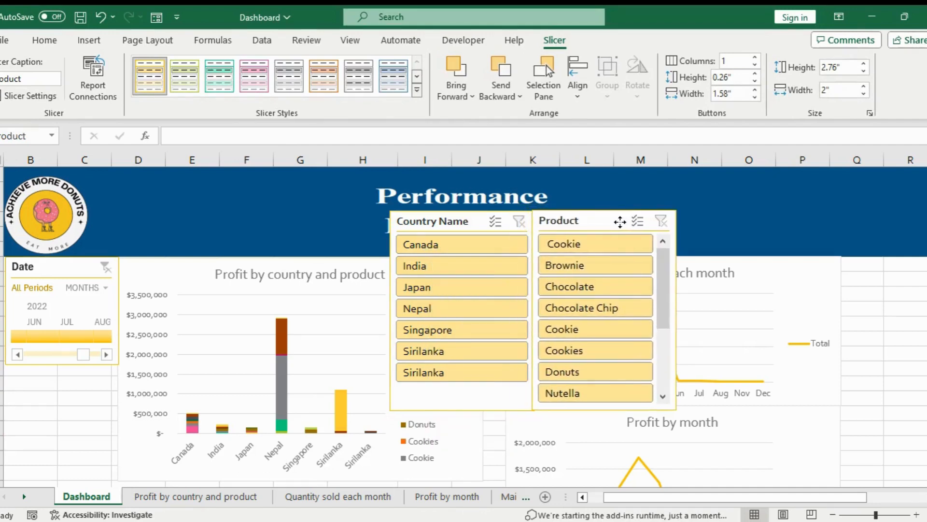
- Hide the headers of the Country Name and Product slicers through their slicer settings
click(478, 224)
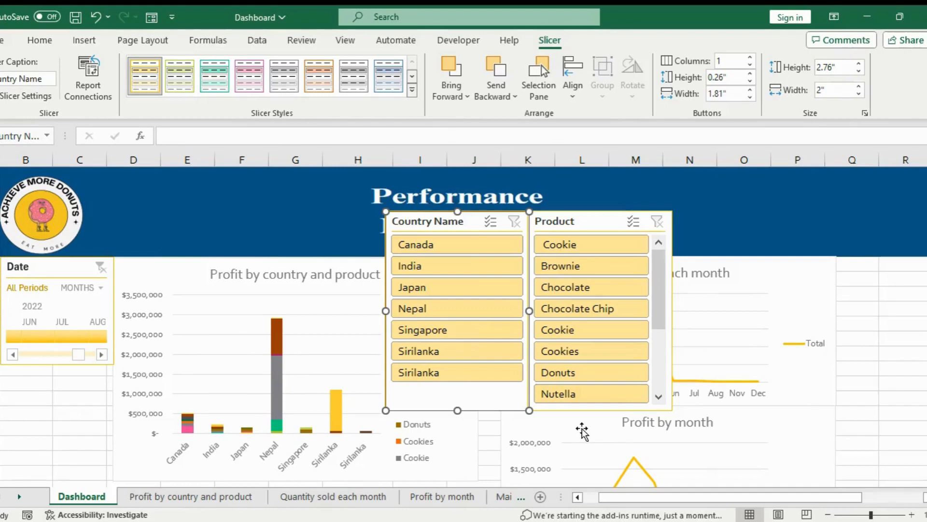
right_click(473, 226)
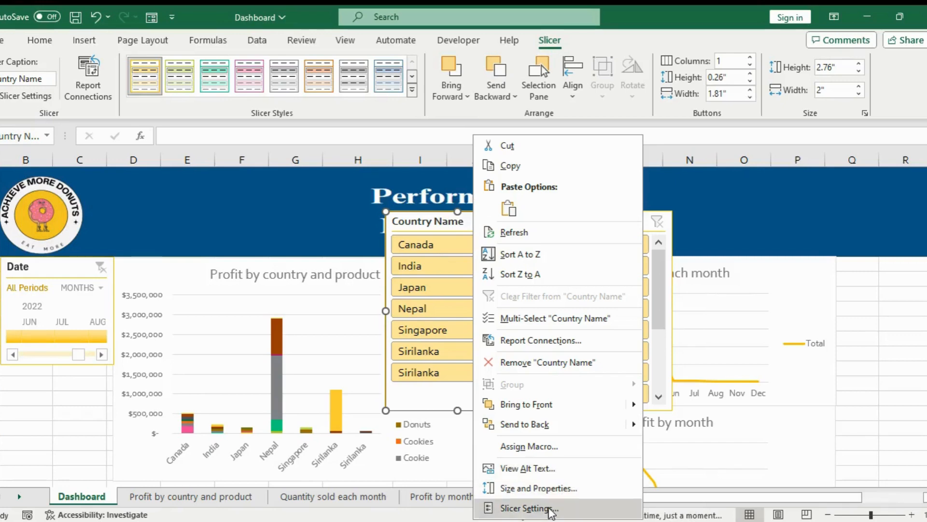
click(529, 508)
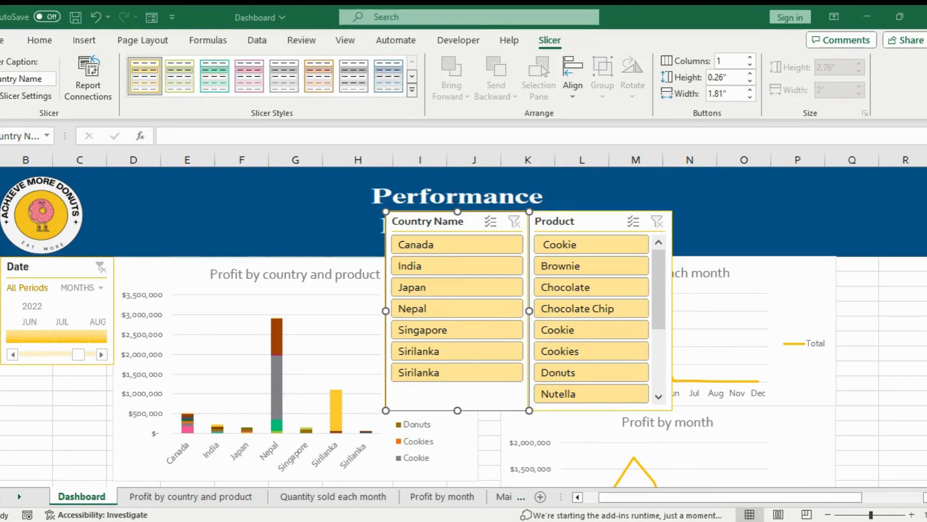
right_click(610, 221)
click(624, 508)
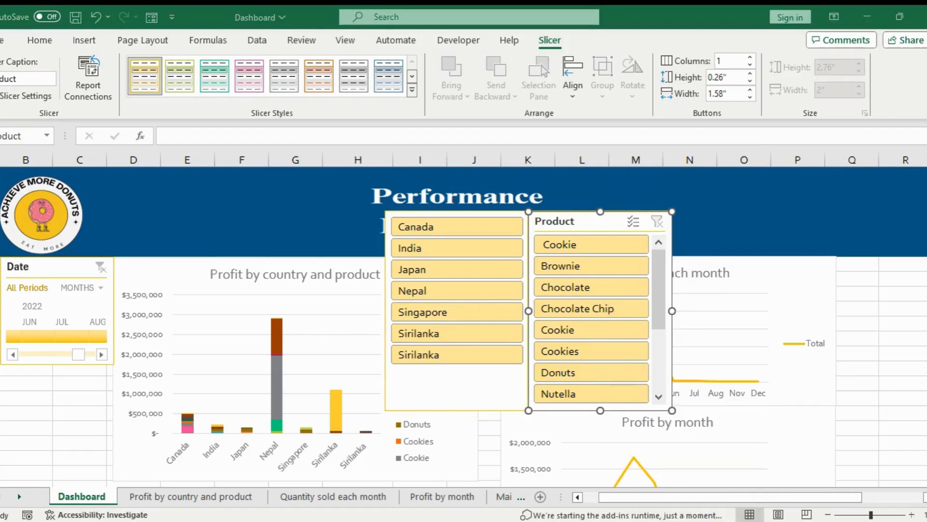
key(Return)
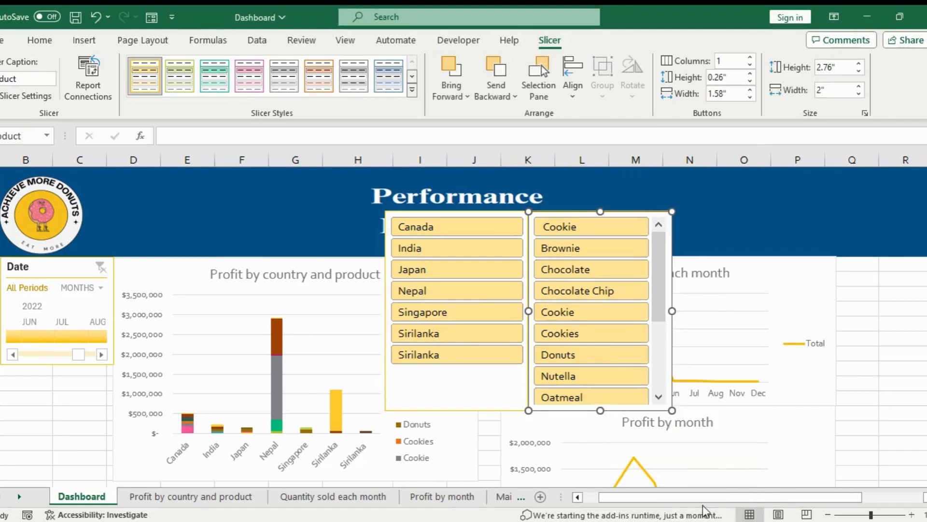
- Stack the slicers beneath the Date timeline, Country Name about 2.23" by 1.65" and Product about 2.76" by 1.71"
click(471, 404)
drag(460, 412, 460, 374)
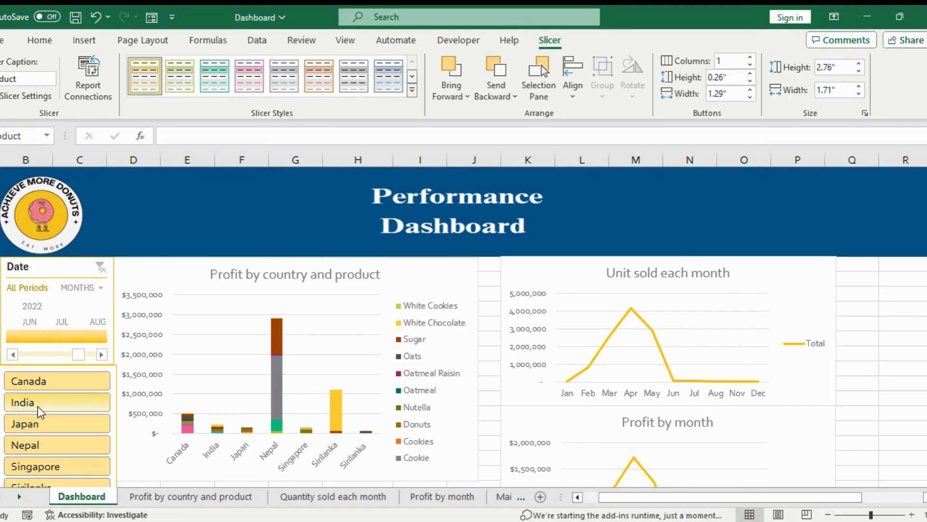
- Filter the Country Name slicer by India, Japan and Canada in turn to check which charts respond
click(38, 407)
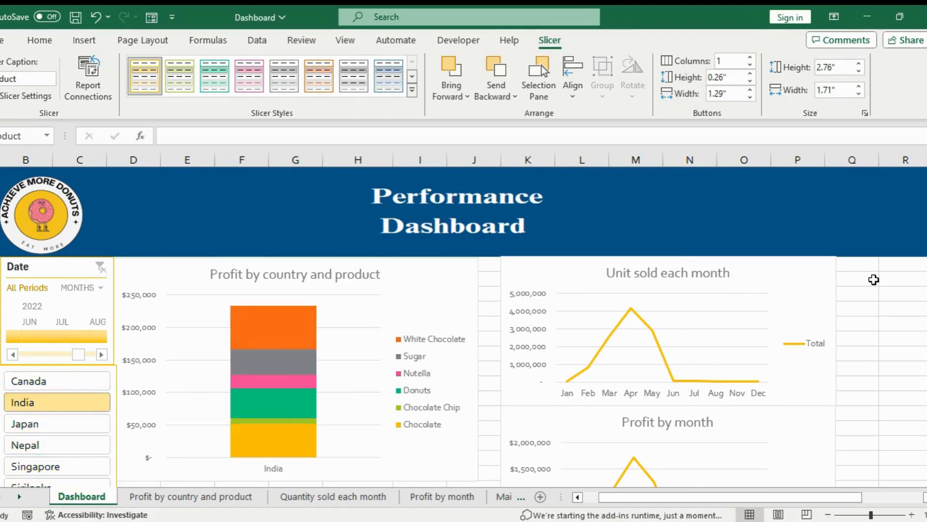
scroll(464, 326, down, 2)
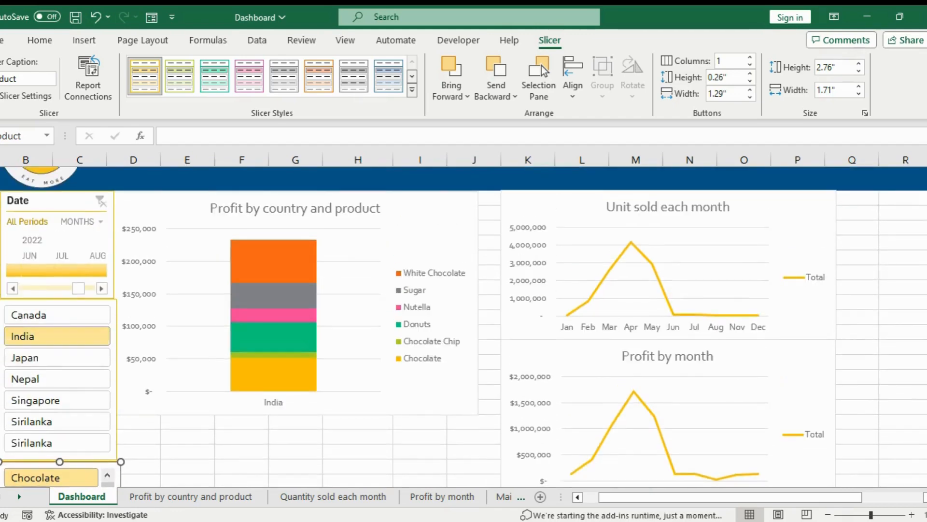
click(57, 363)
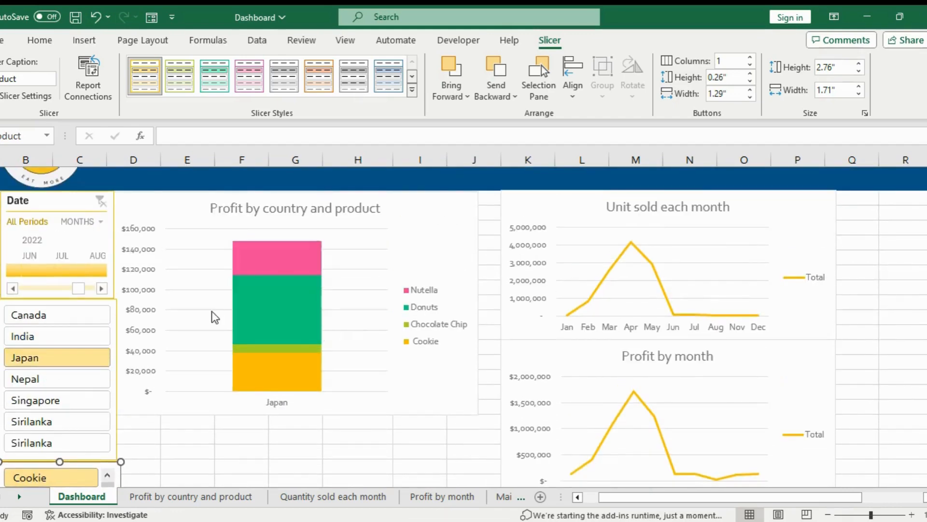
click(30, 321)
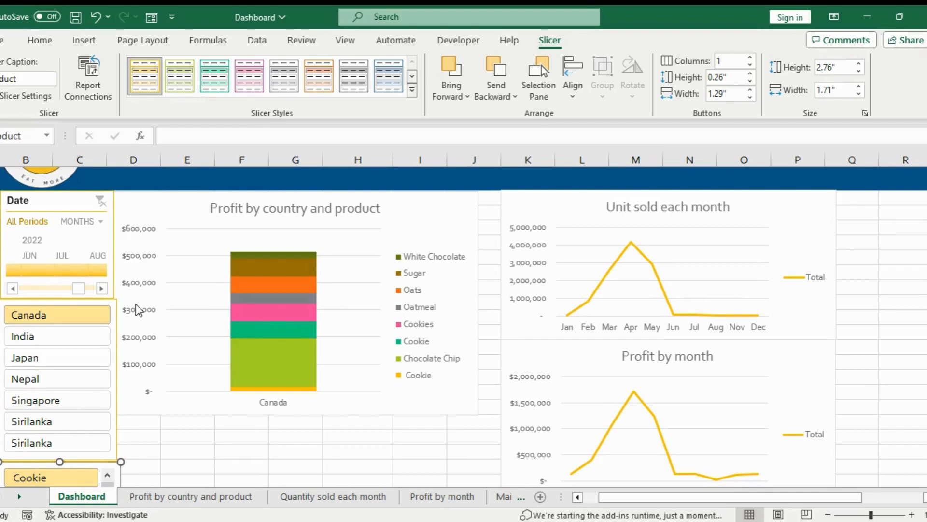
- Connect the Country Name slicer to the units sold and monthly profit PivotTables through its report connections
right_click(111, 321)
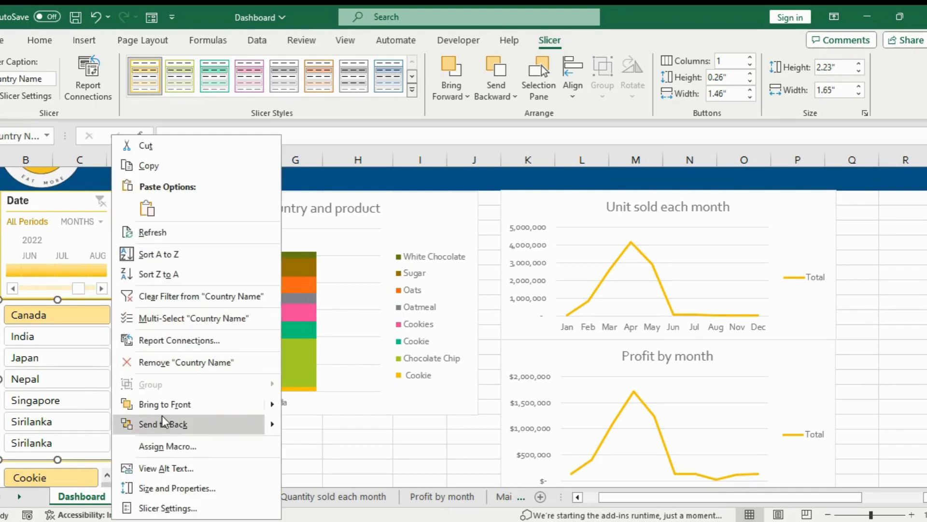
click(151, 339)
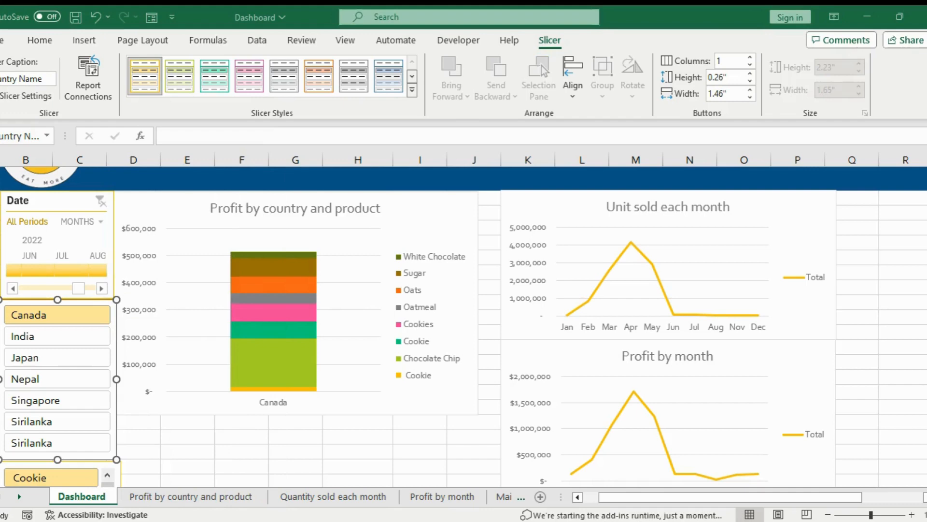
click(226, 415)
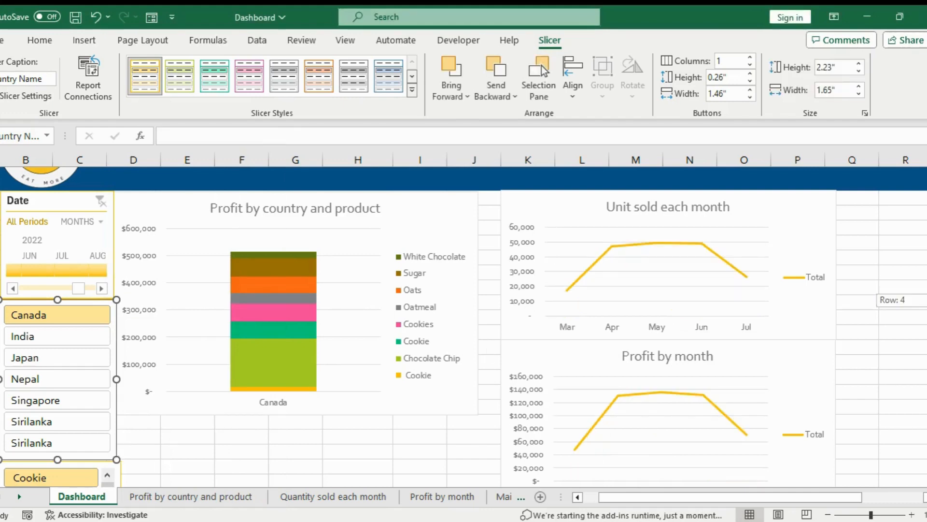
- Connect the Product slicer to the units sold and monthly profit PivotTables through its report connections
scroll(541, 66, down, 3)
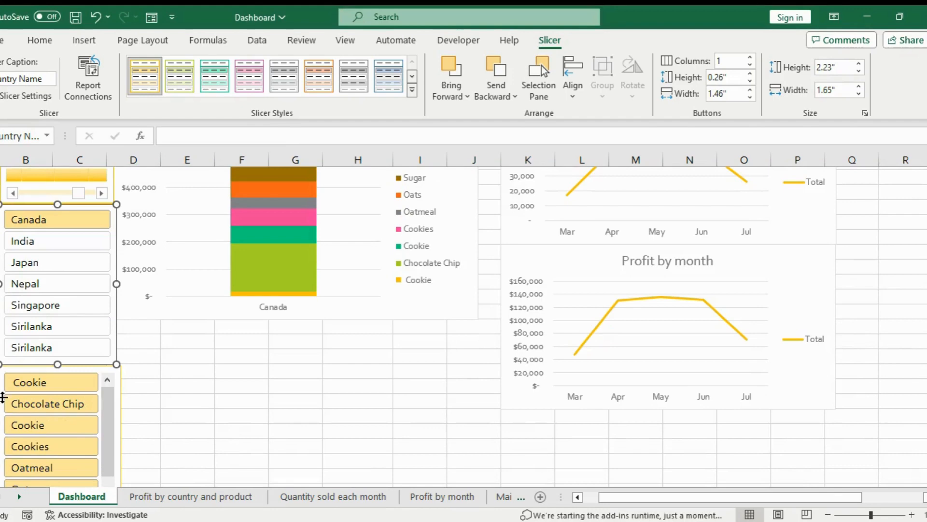
right_click(118, 403)
click(177, 220)
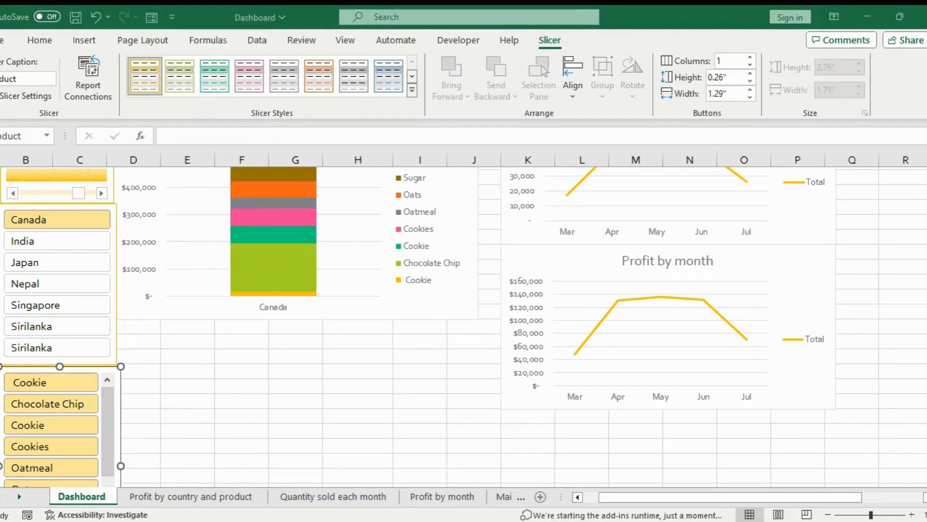
click(235, 294)
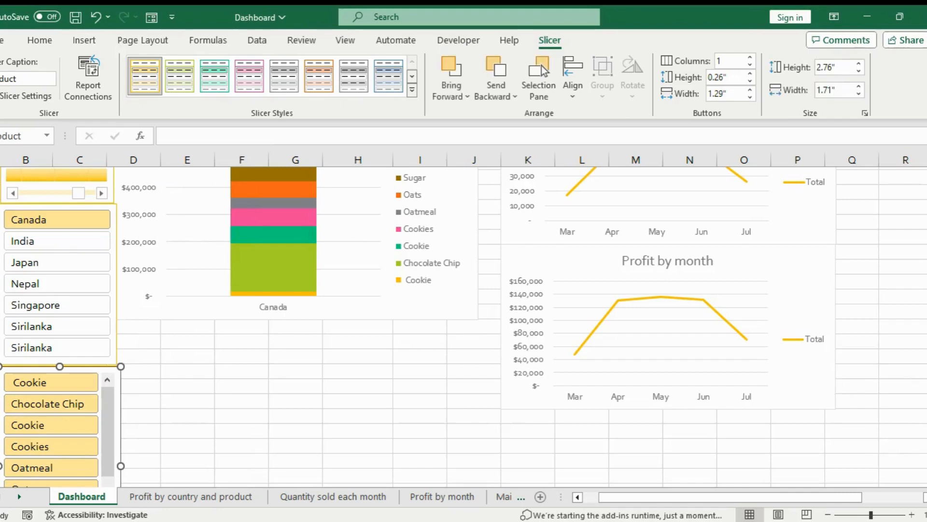
- Filter the dashboard by India, Japan and Nepal in turn to check that all three charts update together
drag(926, 273, 926, 215)
click(55, 343)
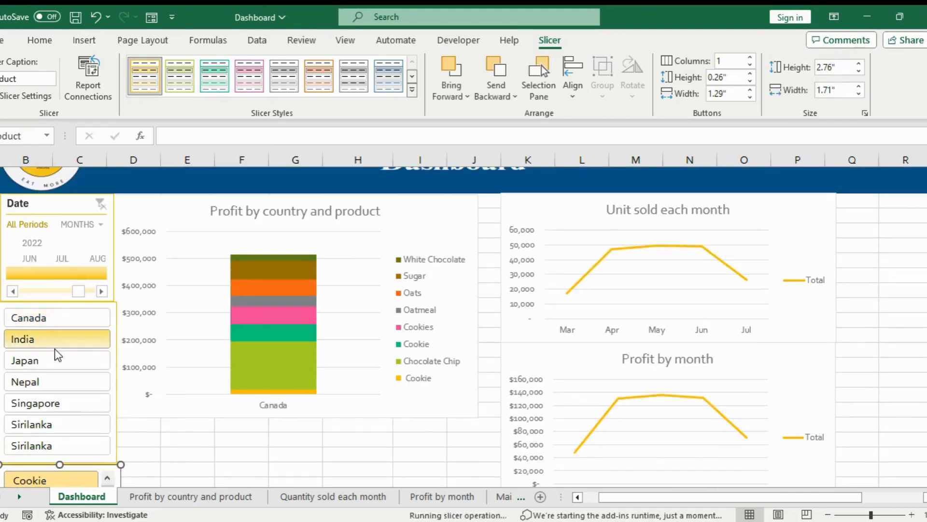
click(61, 360)
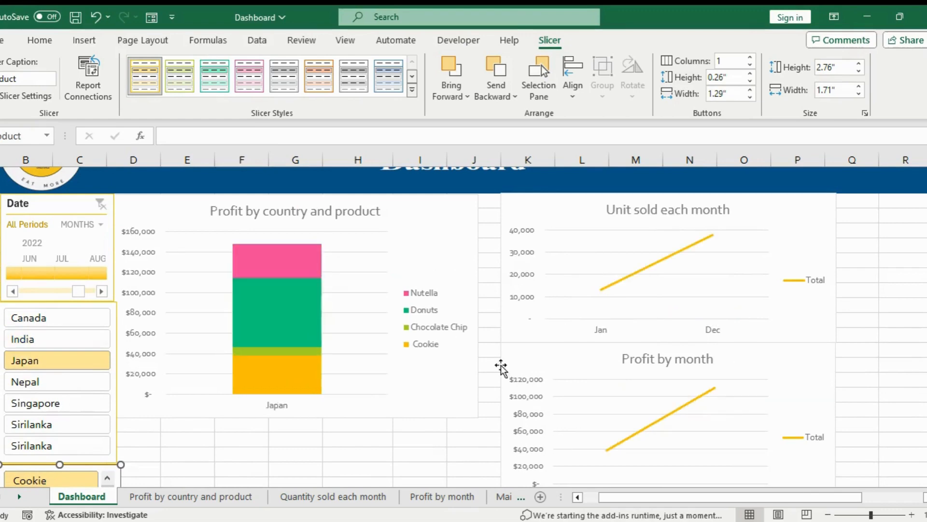
click(12, 384)
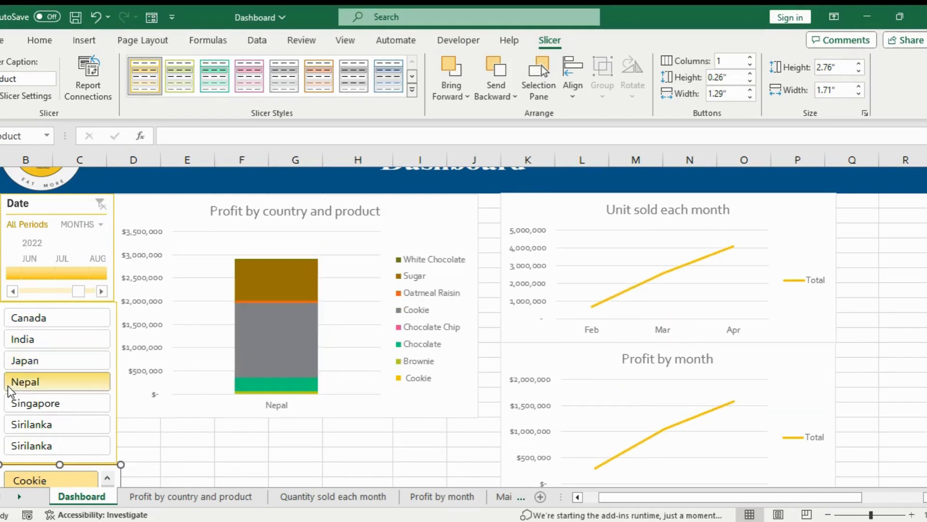
- Filter the dashboard by Singapore, both Sirilanka entries, Japan, Canada and India in turn to check the charts' response
click(22, 403)
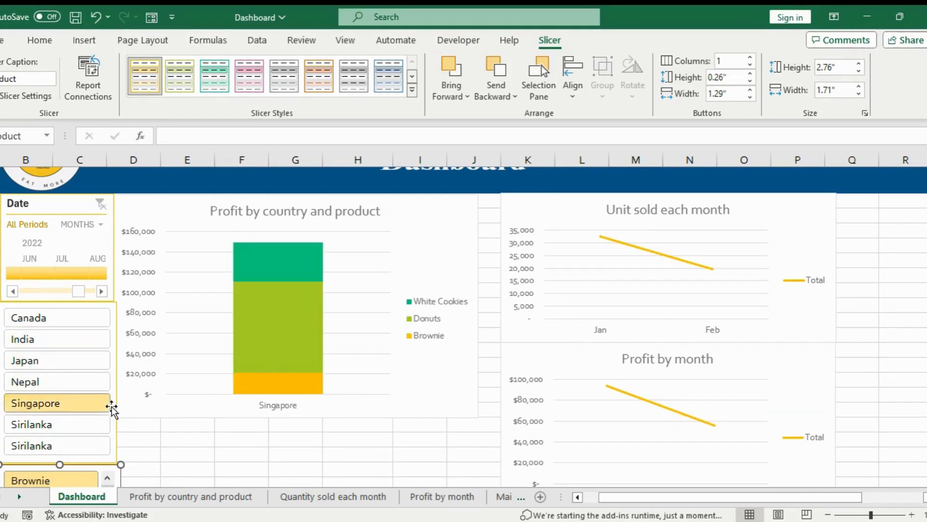
click(97, 423)
click(58, 453)
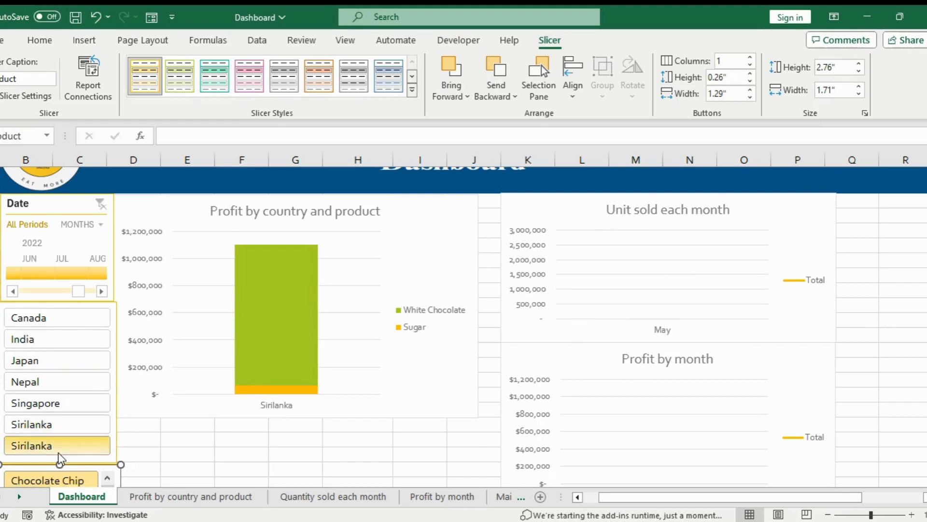
click(56, 358)
click(49, 323)
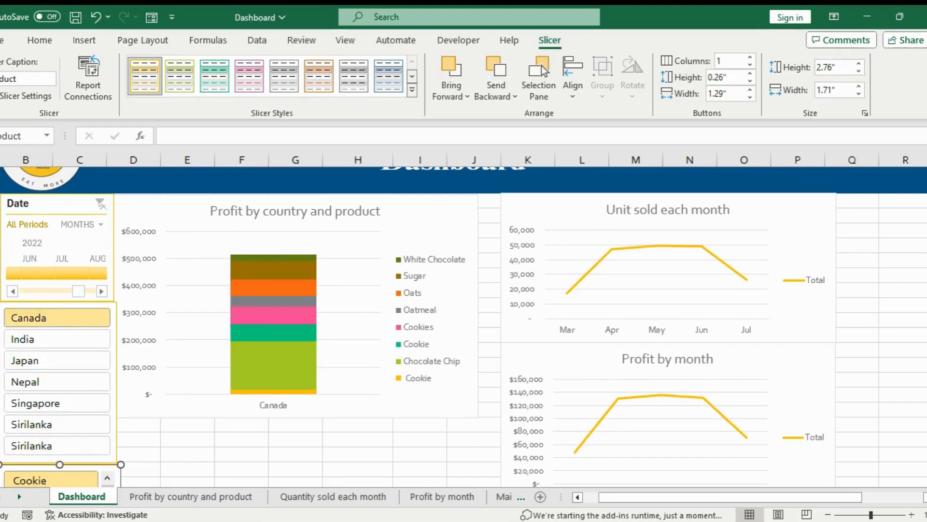
scroll(464, 289, up, 2)
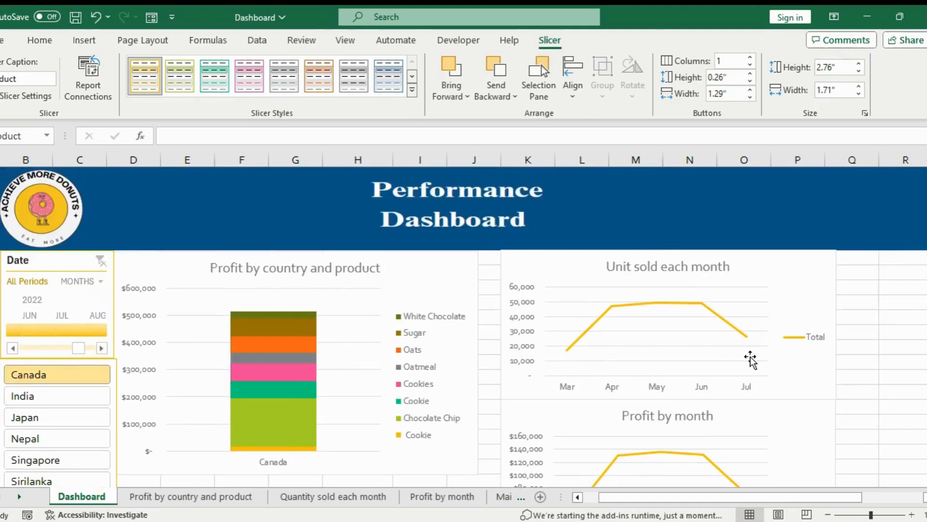
click(24, 396)
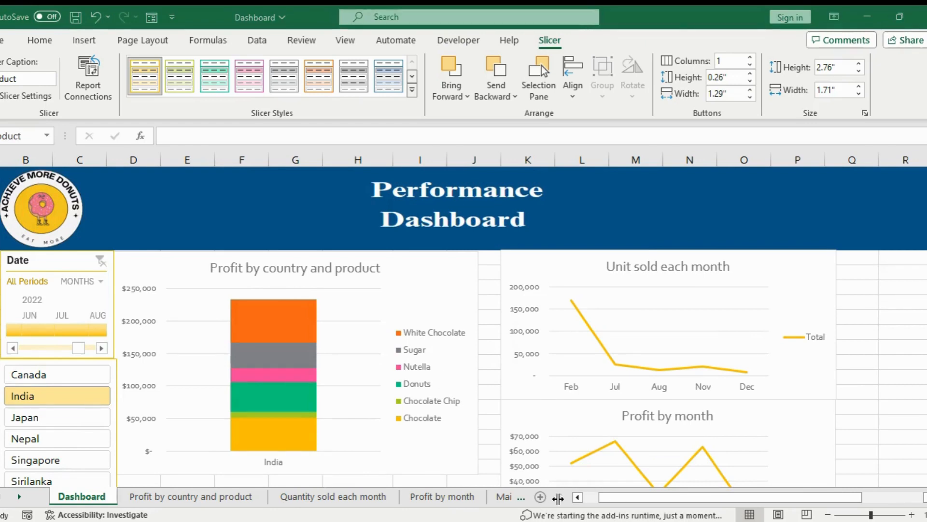
- Copy the entire data range, including its header row, from the New Data sheet
click(521, 497)
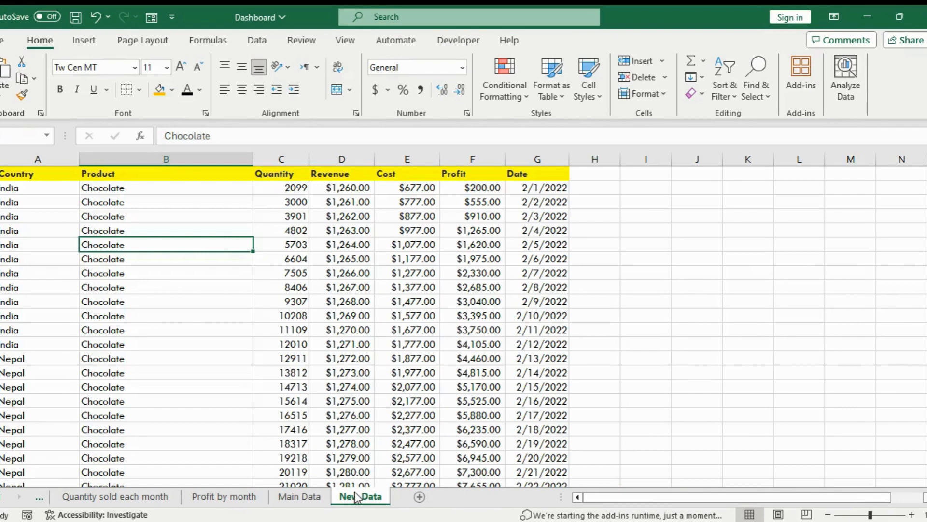
click(414, 298)
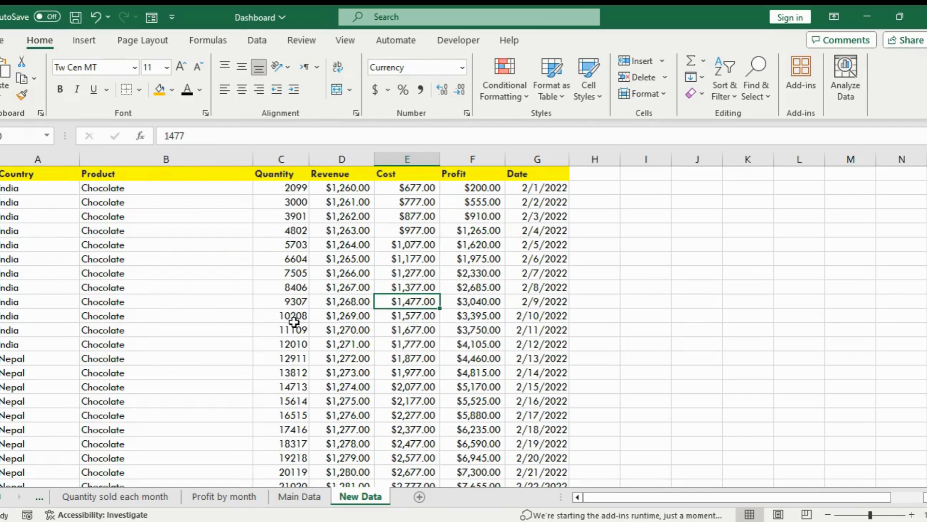
click(286, 205)
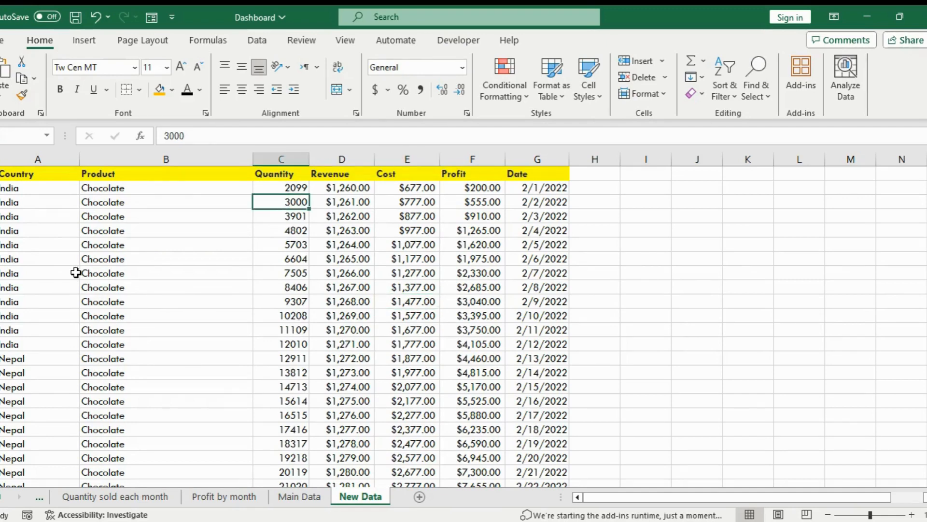
key(ctrl+a)
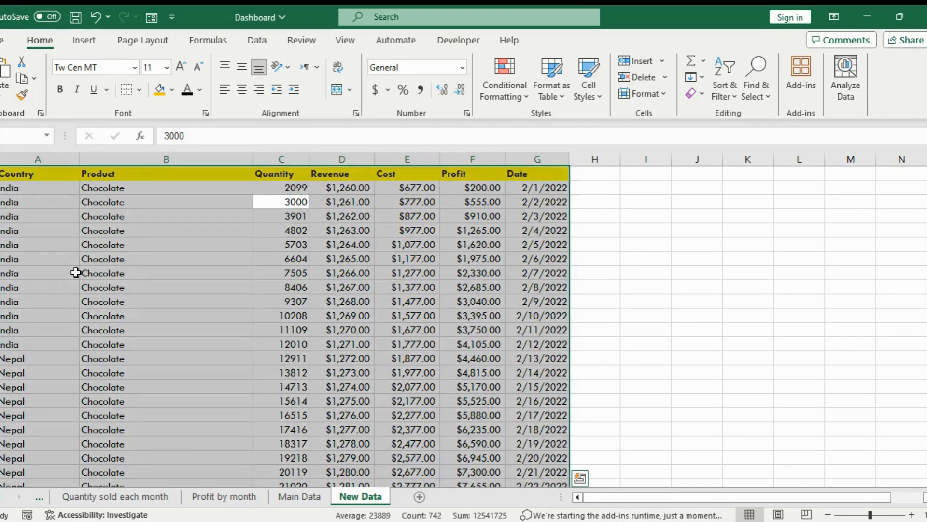
key(ctrl+c)
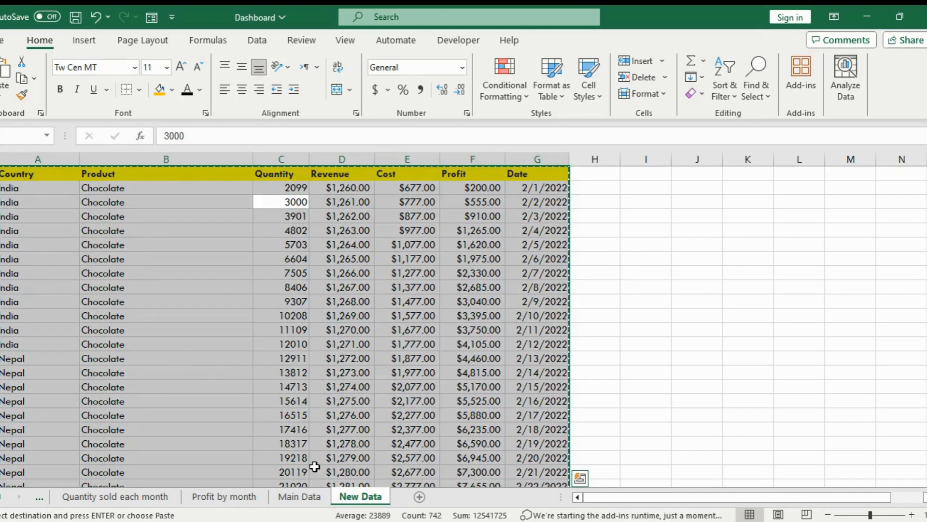
- Paste the copied records directly beneath the last row of the table on the Main Data sheet
click(304, 498)
drag(926, 179, 926, 432)
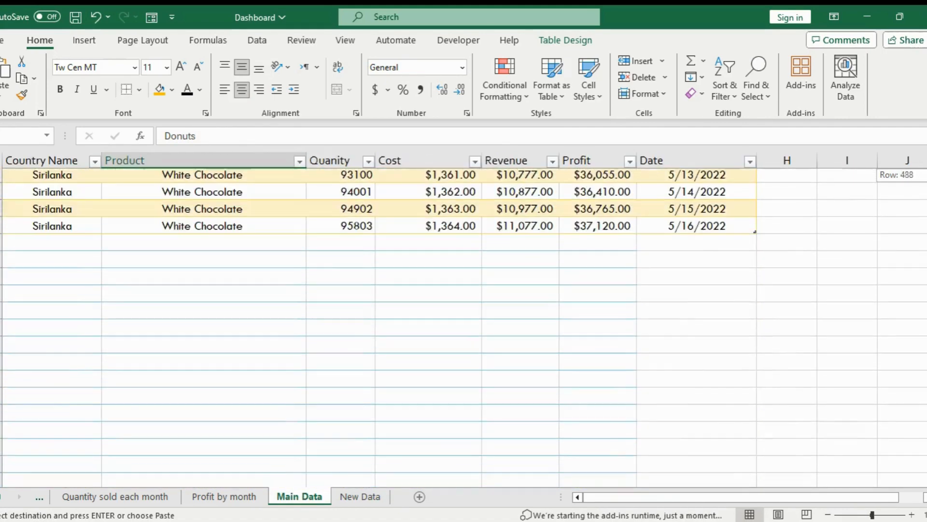
click(32, 243)
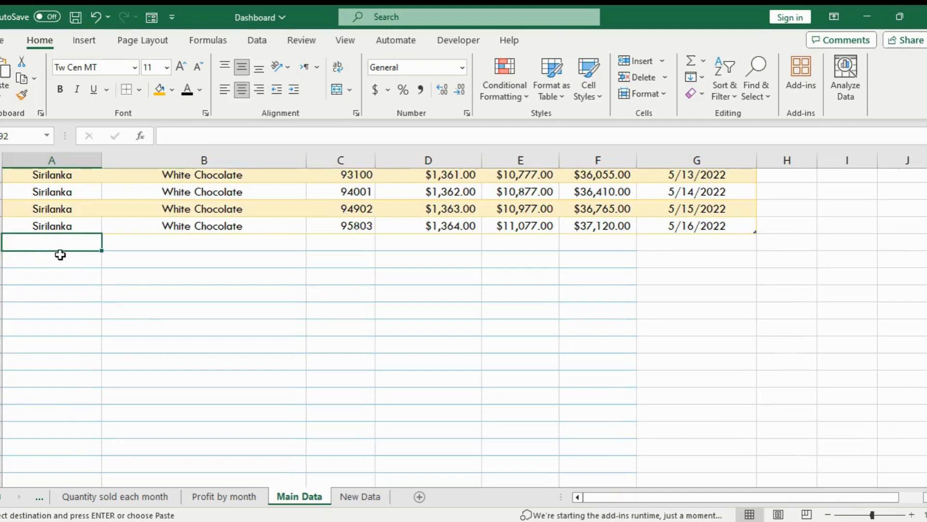
key(ctrl+v)
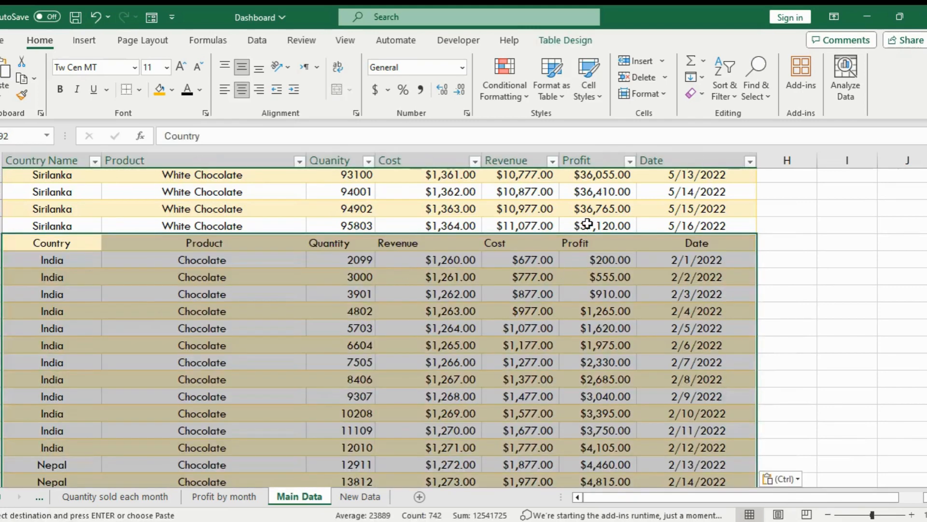
- Delete the duplicate header row above the newly pasted records in the Main Data table
click(509, 324)
click(0, 243)
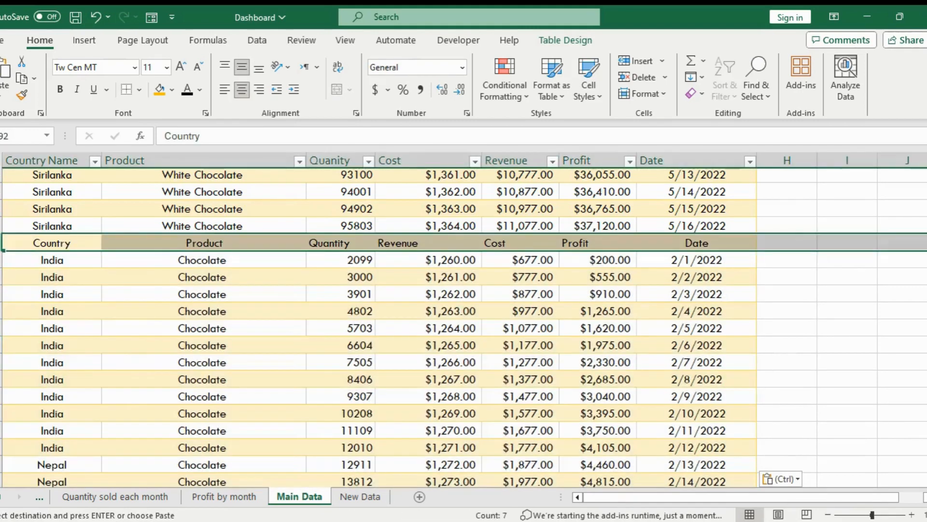
right_click(0, 243)
click(32, 406)
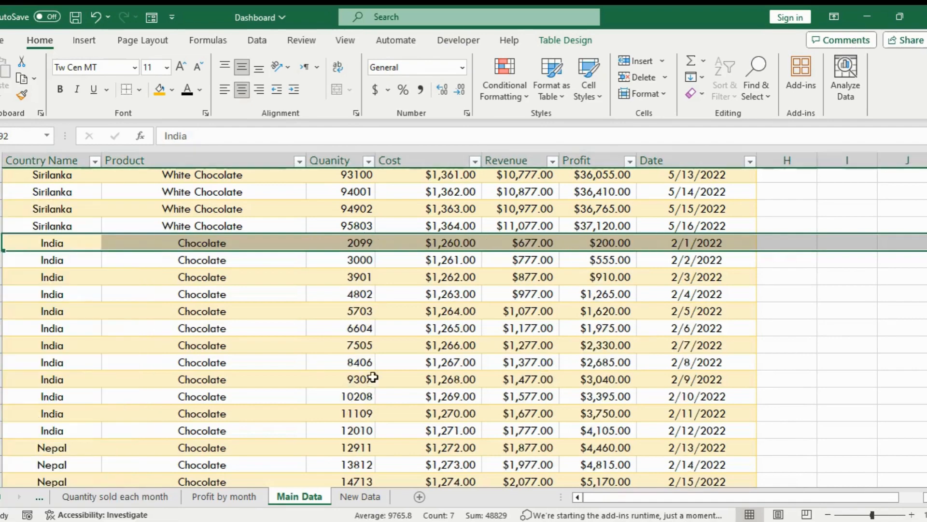
- Refresh all PivotTables and PivotCharts on the Dashboard sheet to include the added records
click(80, 499)
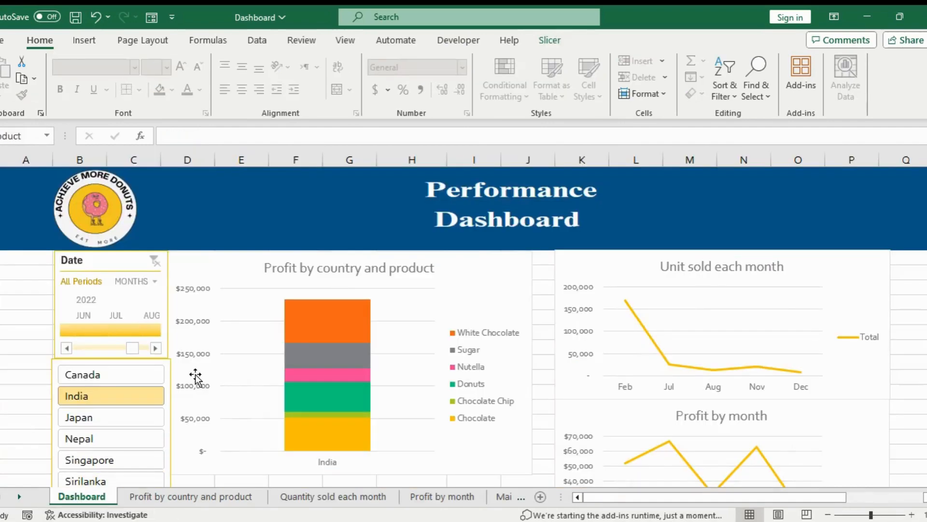
click(220, 268)
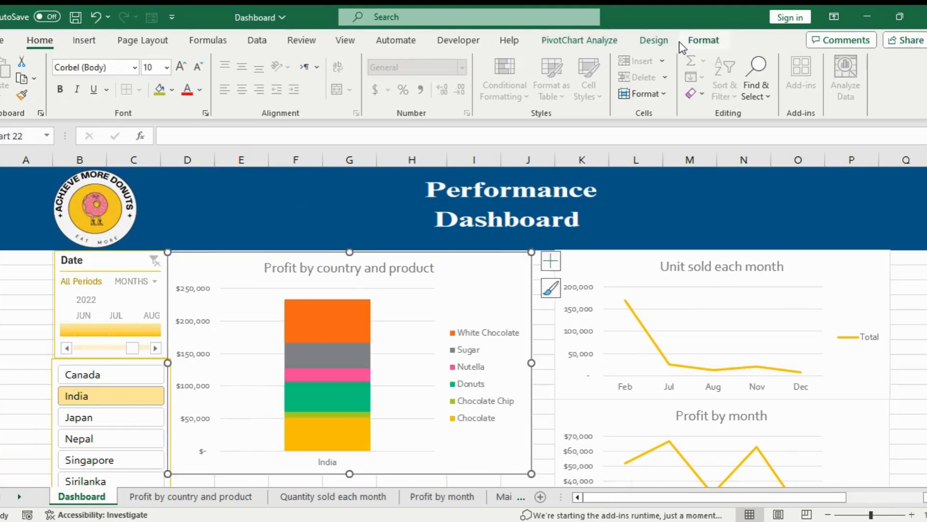
click(585, 42)
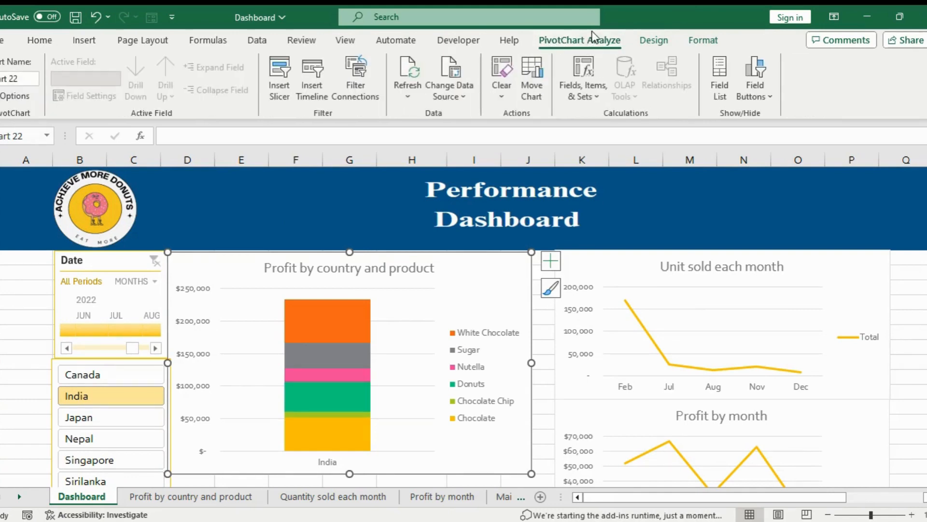
click(410, 94)
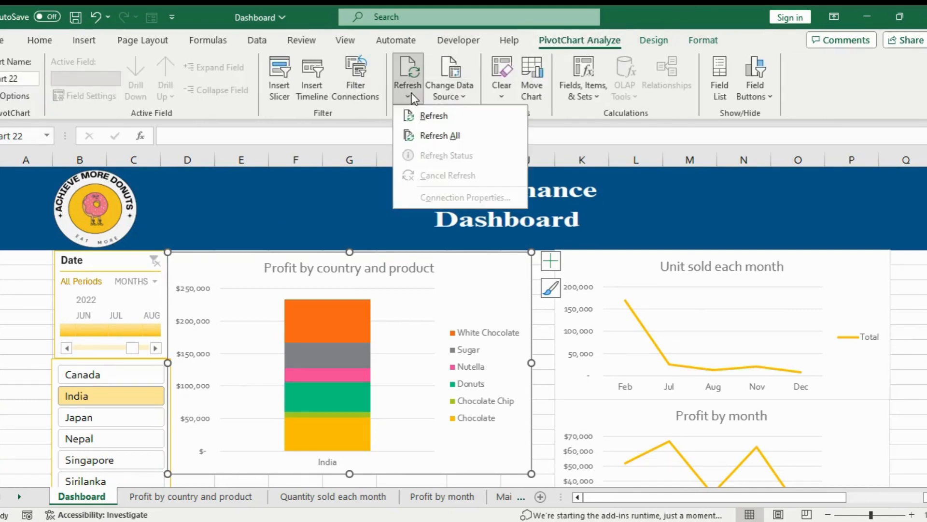
click(514, 132)
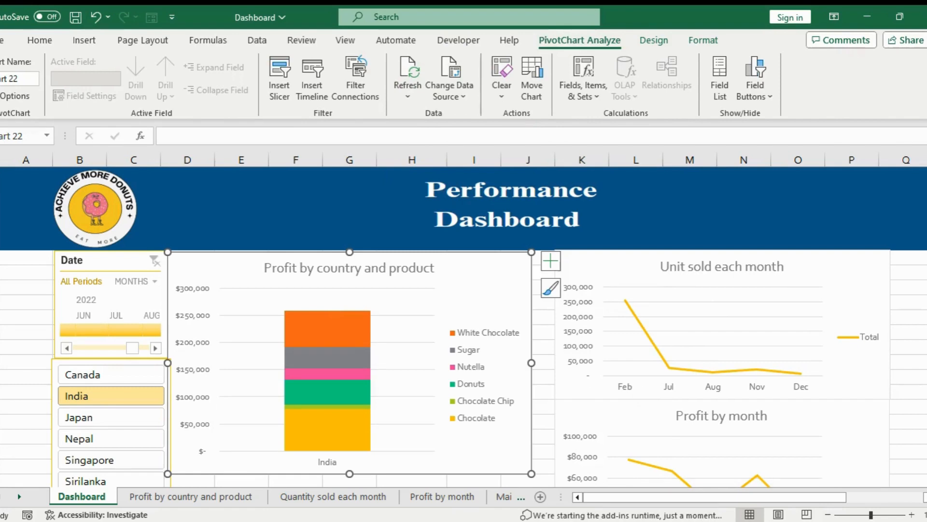
- Filter the refreshed dashboard by Canada and then India to examine all three charts
click(94, 381)
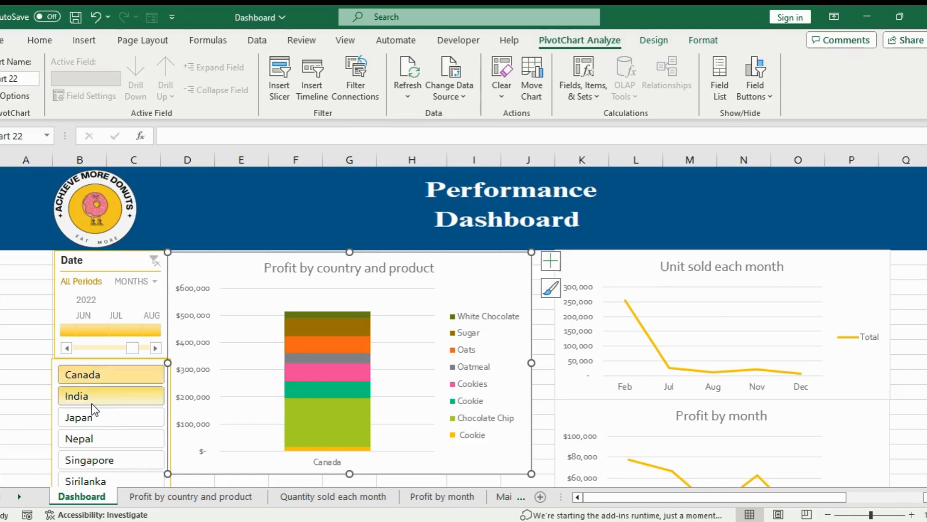
click(92, 402)
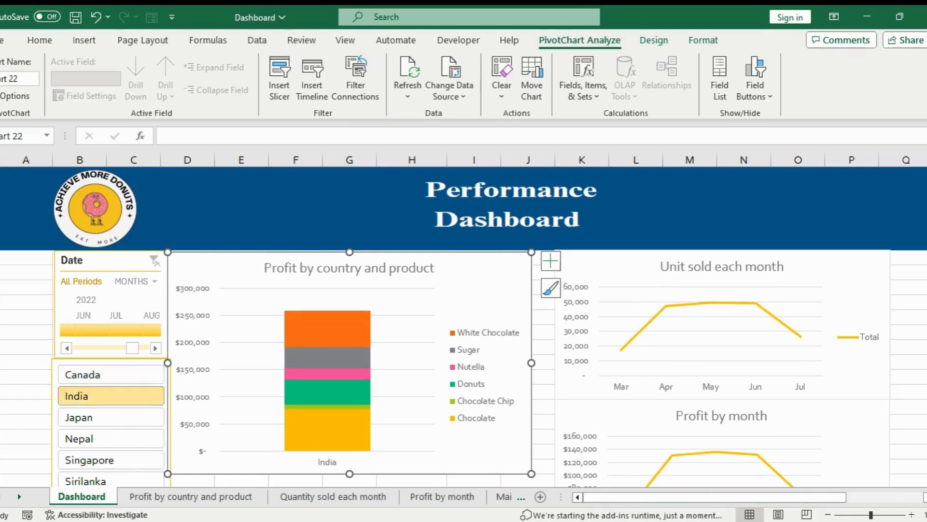
scroll(463, 326, down, 3)
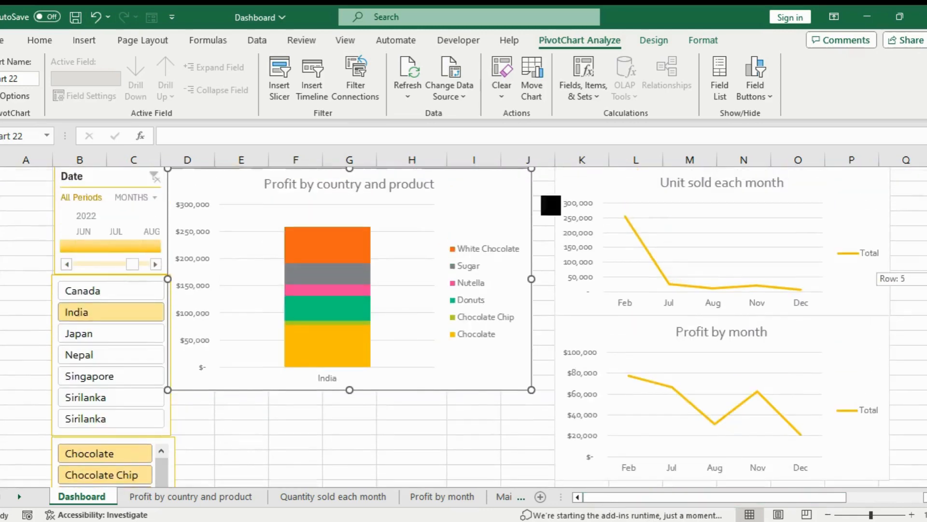
scroll(464, 326, up, 3)
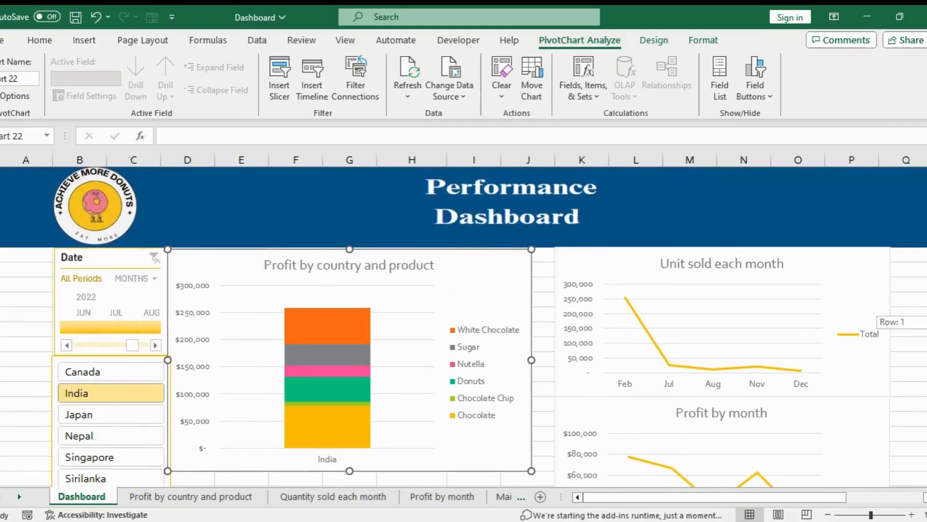
- Hide the gridlines on the Dashboard sheet
click(717, 211)
click(346, 40)
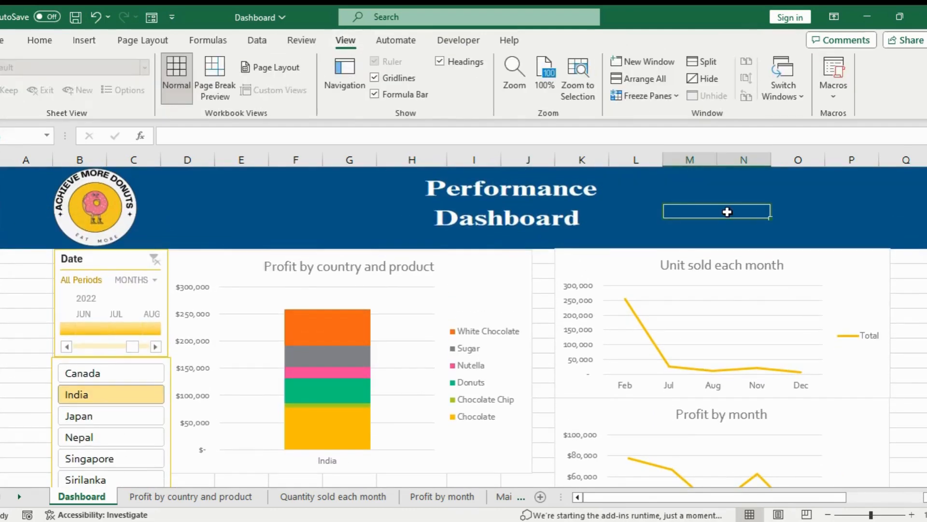
click(375, 78)
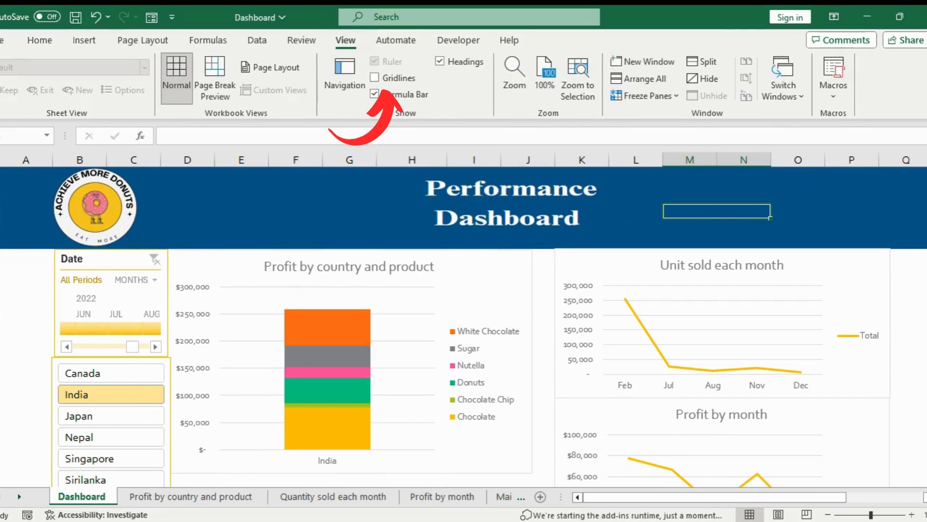
mouse_move(926, 276)
mouse_down()
mouse_move(926, 358)
mouse_move(926, 274)
mouse_up()
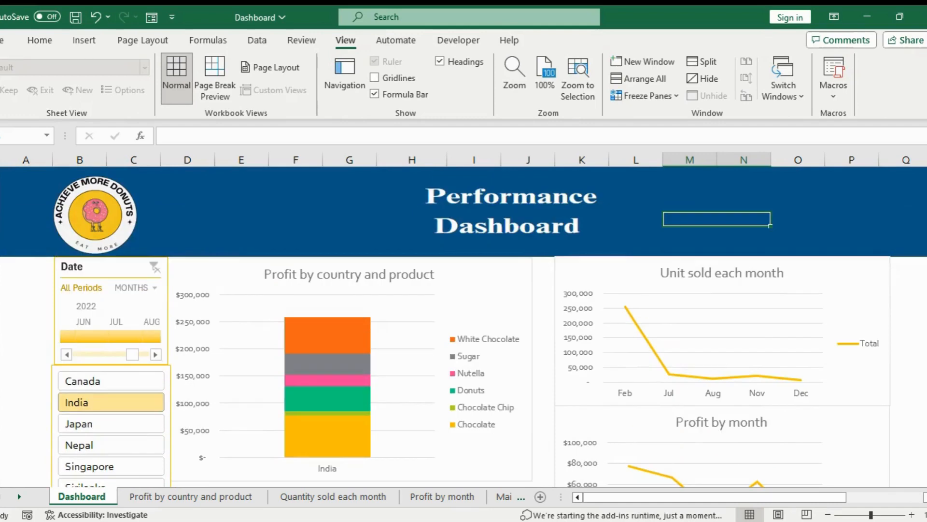
click(910, 289)
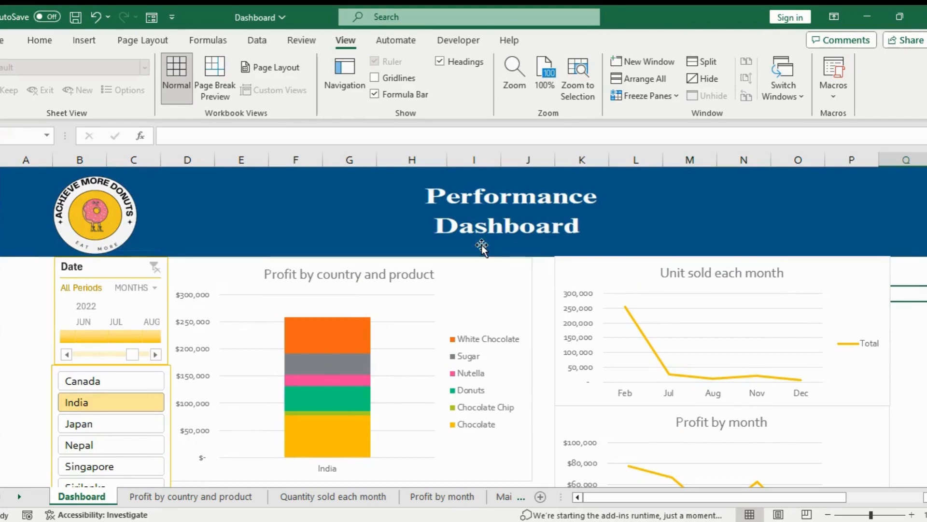
mouse_move(926, 230)
mouse_down()
mouse_move(926, 315)
mouse_move(926, 228)
mouse_up()
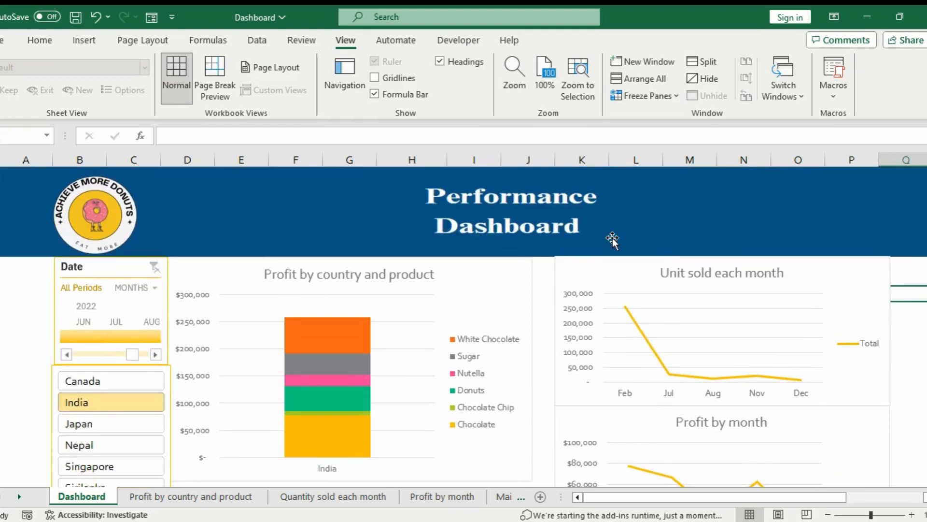
- Apply the Gallery theme to the workbook to recolour the dashboard's charts, timeline and slicers
click(143, 40)
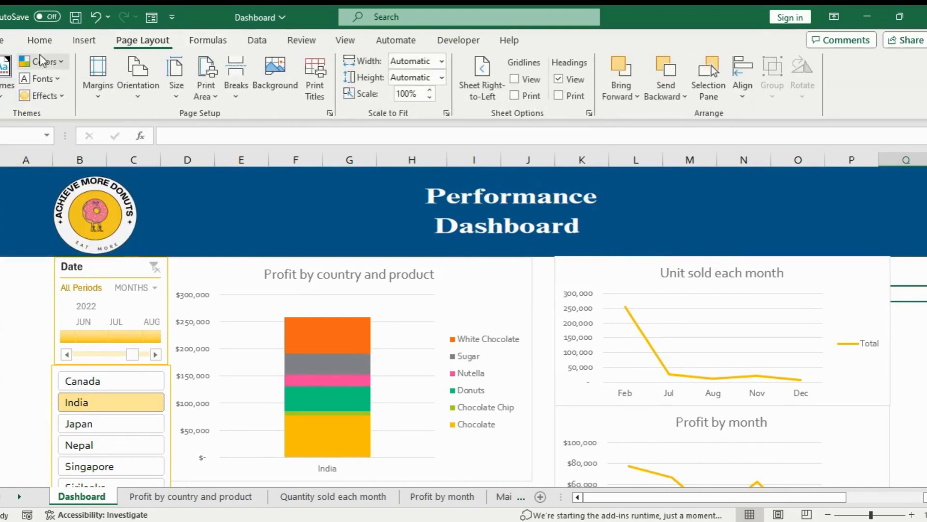
click(6, 67)
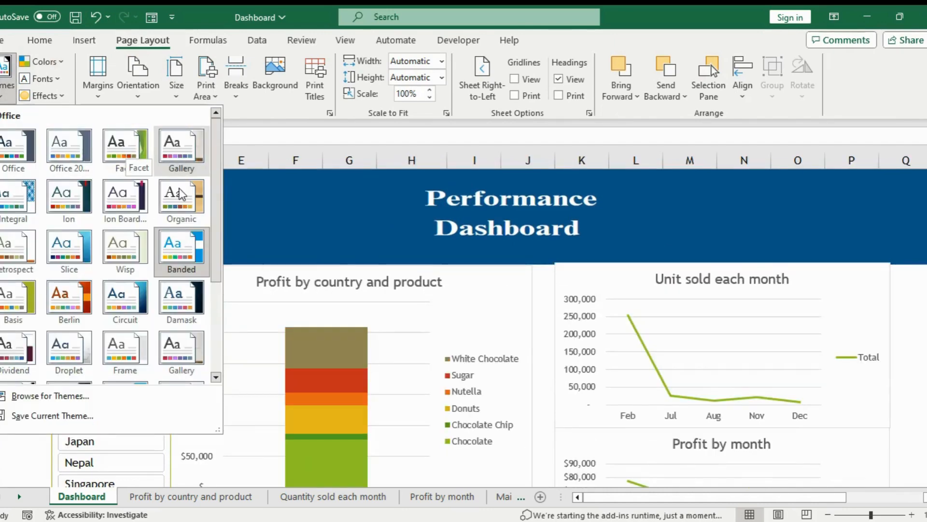
click(181, 148)
drag(926, 232, 926, 297)
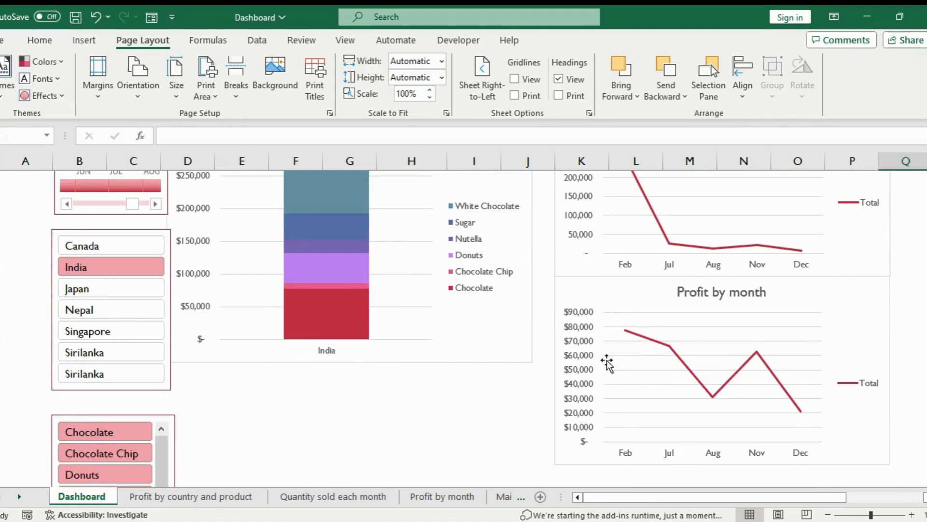
- Filter the dashboard by Chocolate, then Nepal, then Cookie to check the charts with the slicers combined
click(107, 435)
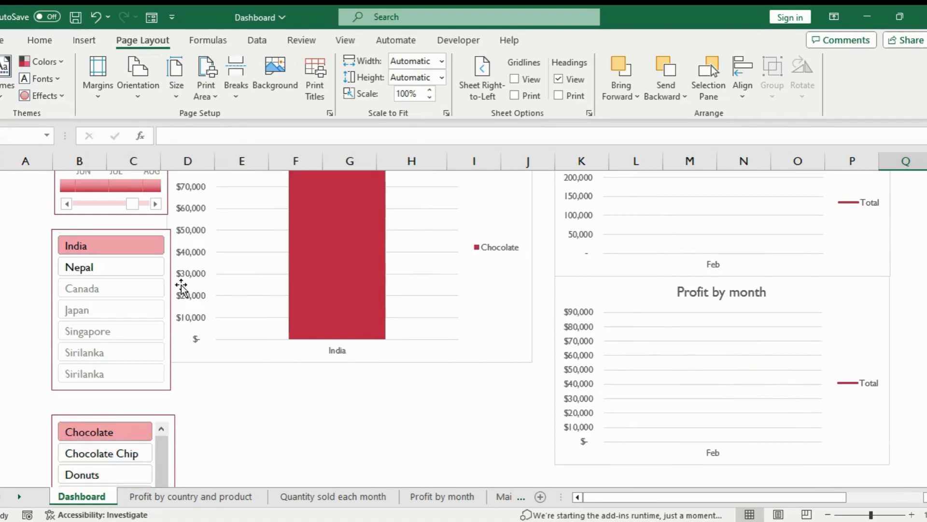
click(116, 262)
click(111, 434)
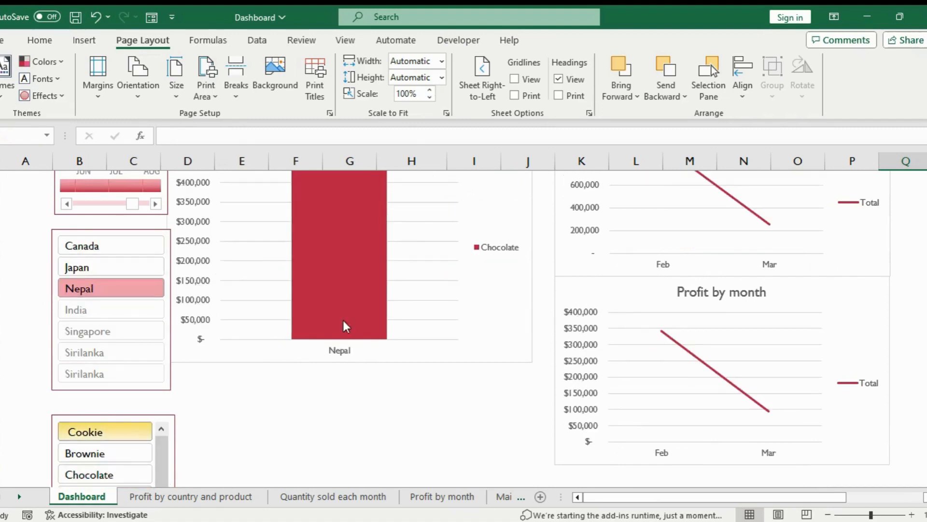
scroll(366, 322, up, 4)
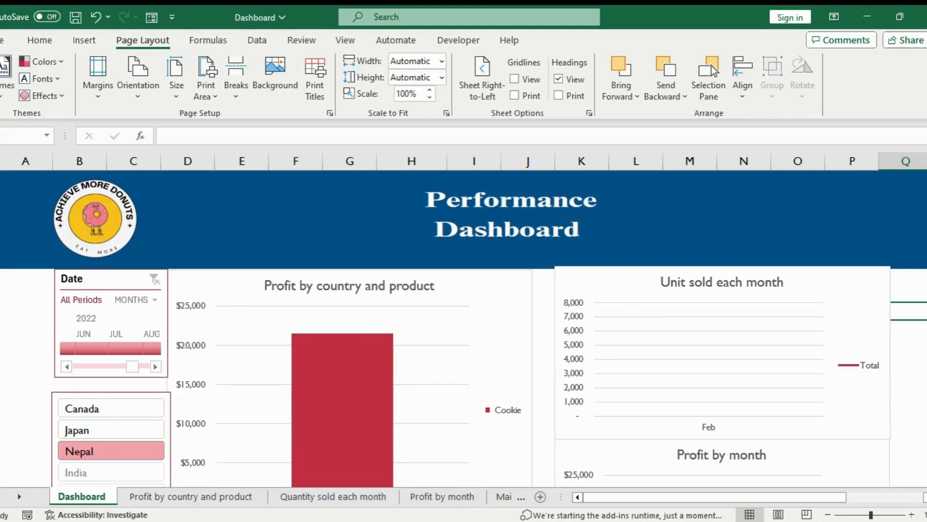